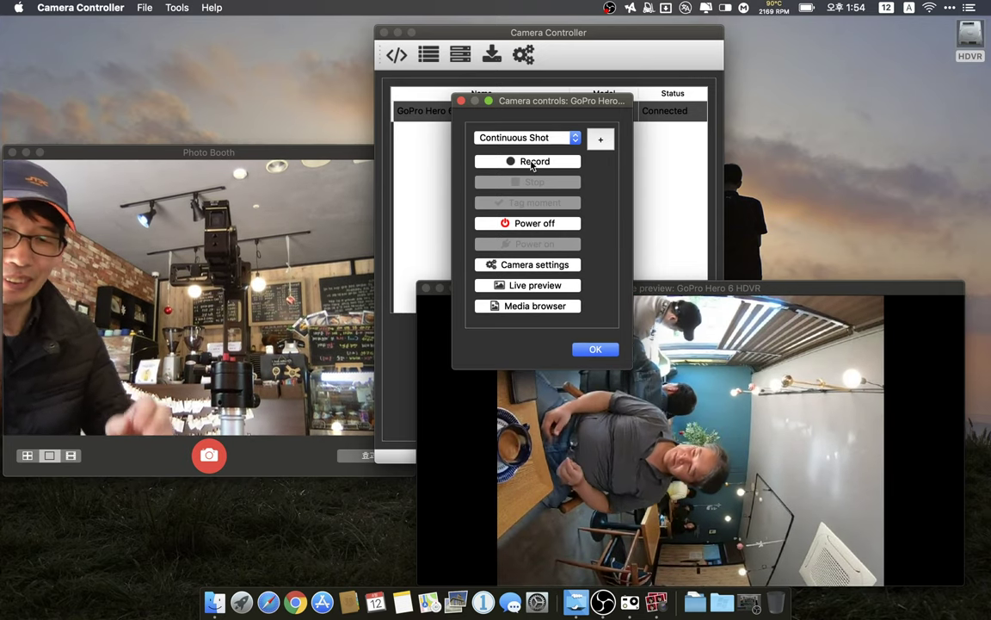
Take eight photos with the GoPro in Continuous Shot mode, one for each rotated position of the camera on the panoramic head
click(532, 162)
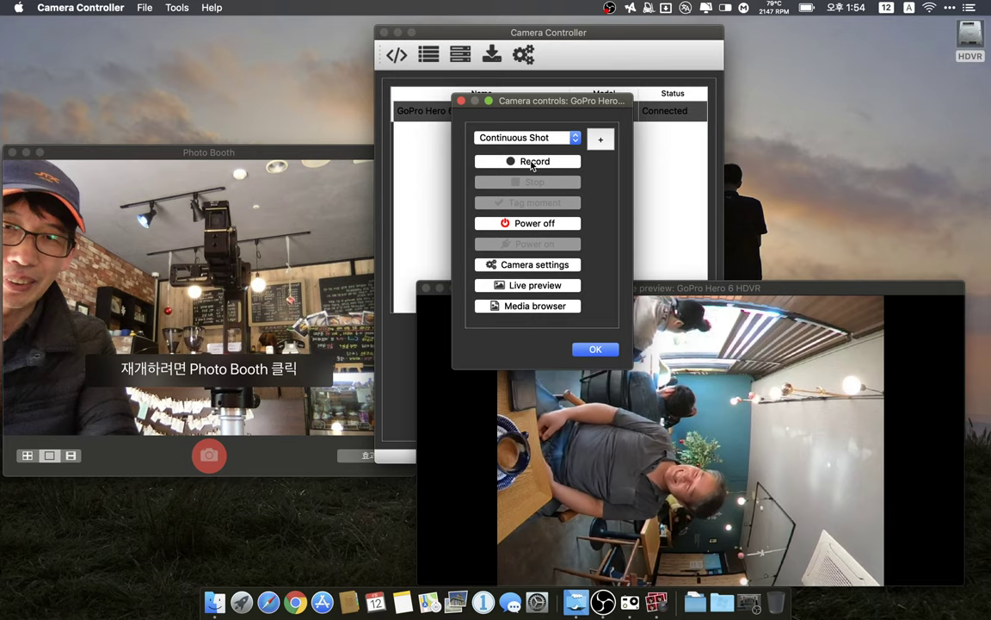
click(532, 162)
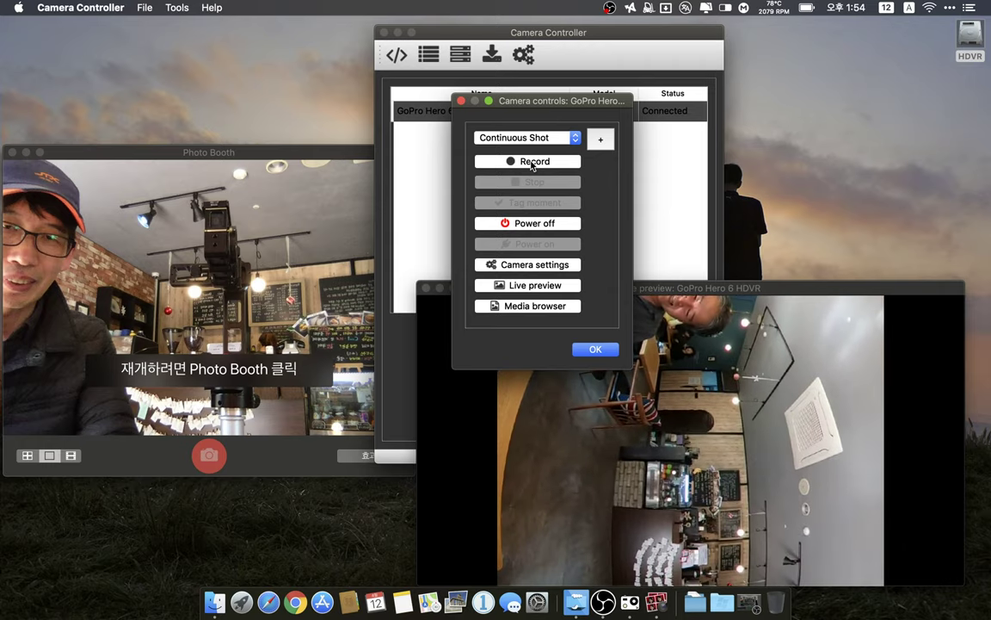
click(533, 162)
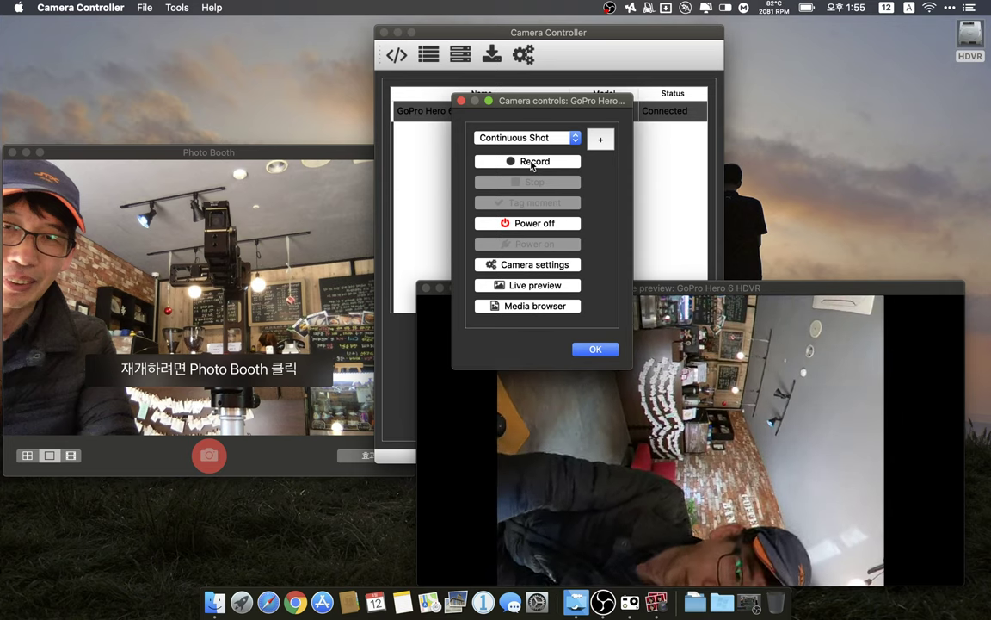
click(532, 162)
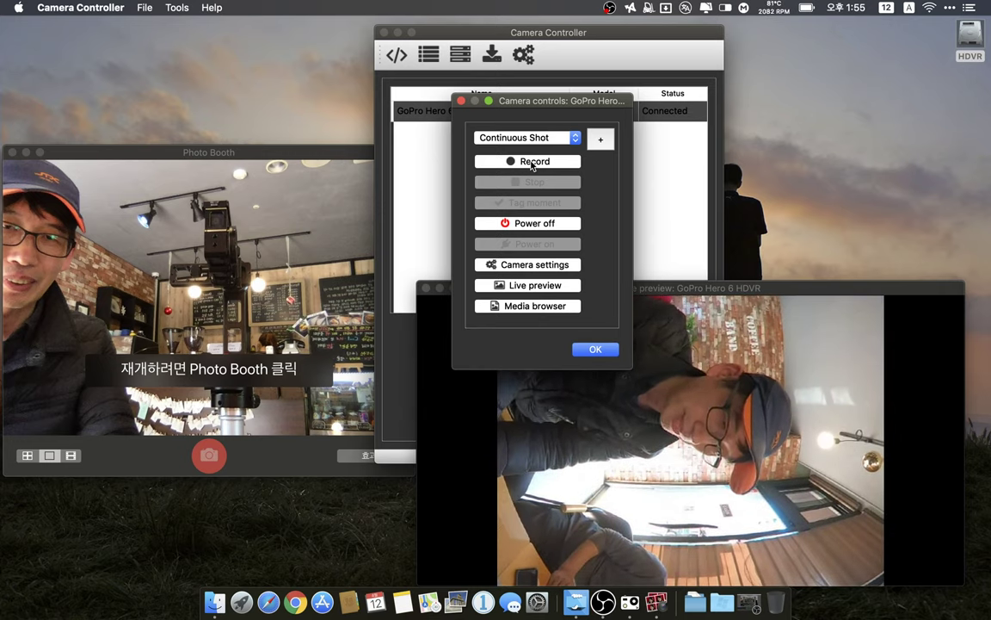
click(533, 162)
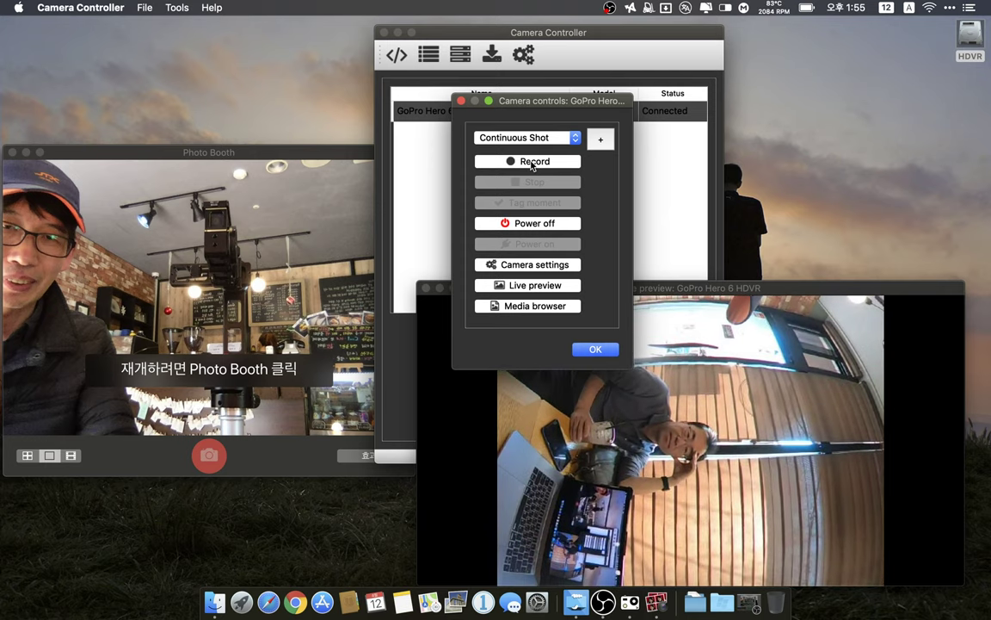
click(532, 163)
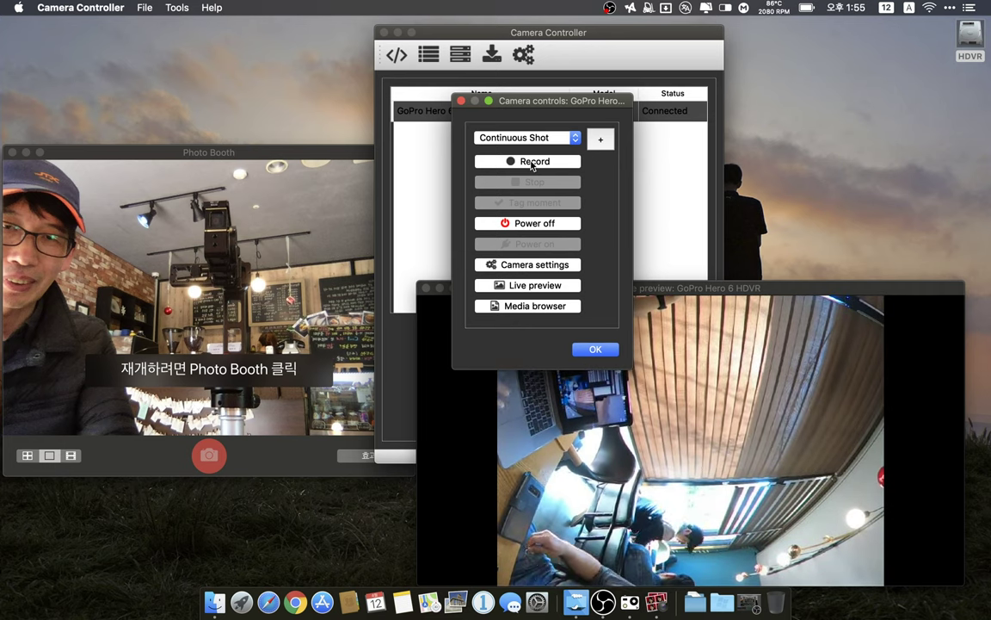
click(533, 164)
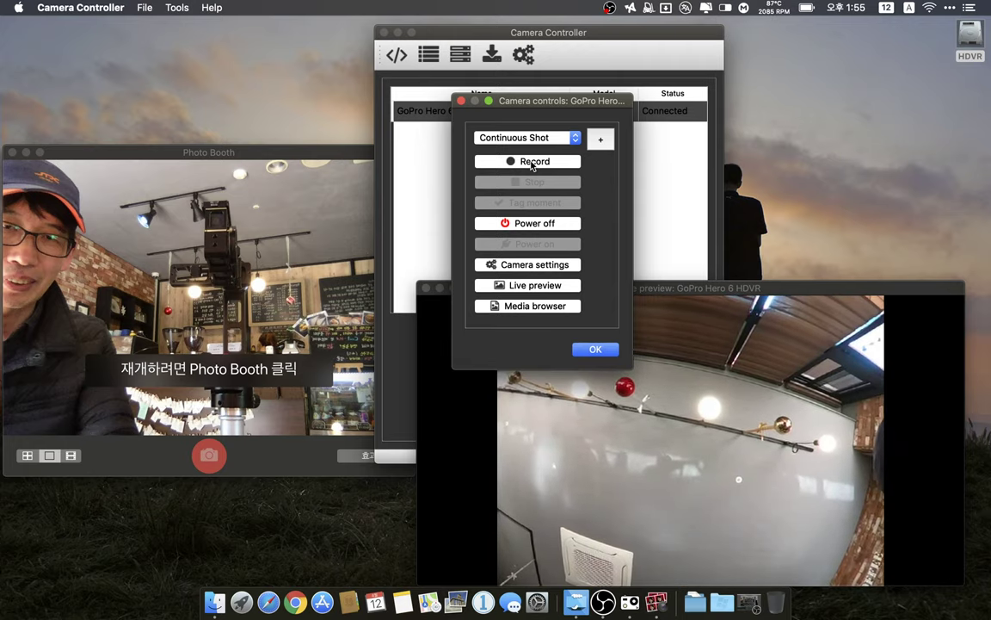
click(532, 161)
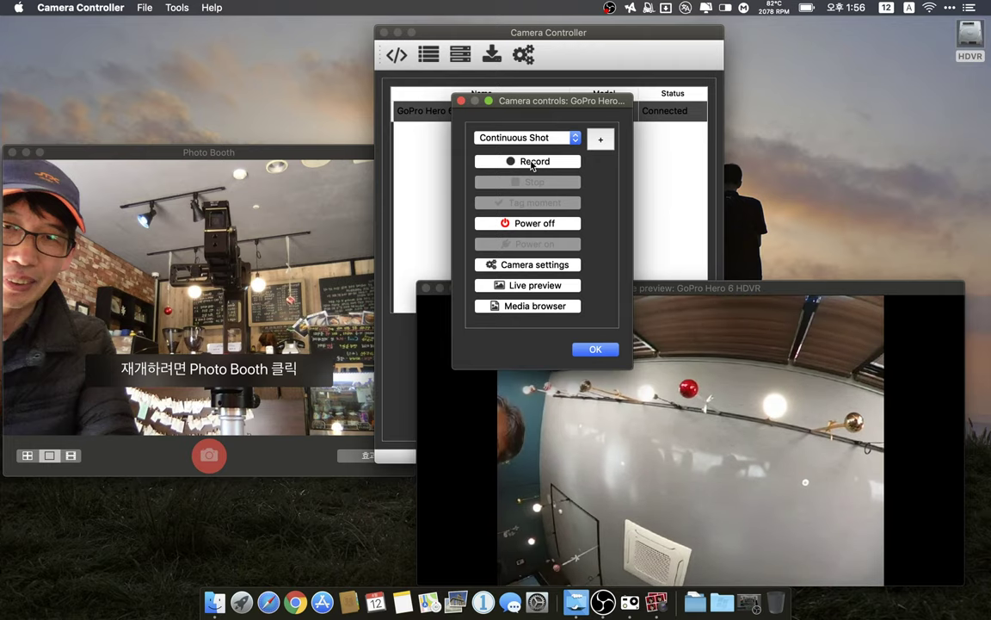
Take two more GoPro shots with the camera tilted down over the table, resuming the paused Photo Booth view before and after
click(195, 375)
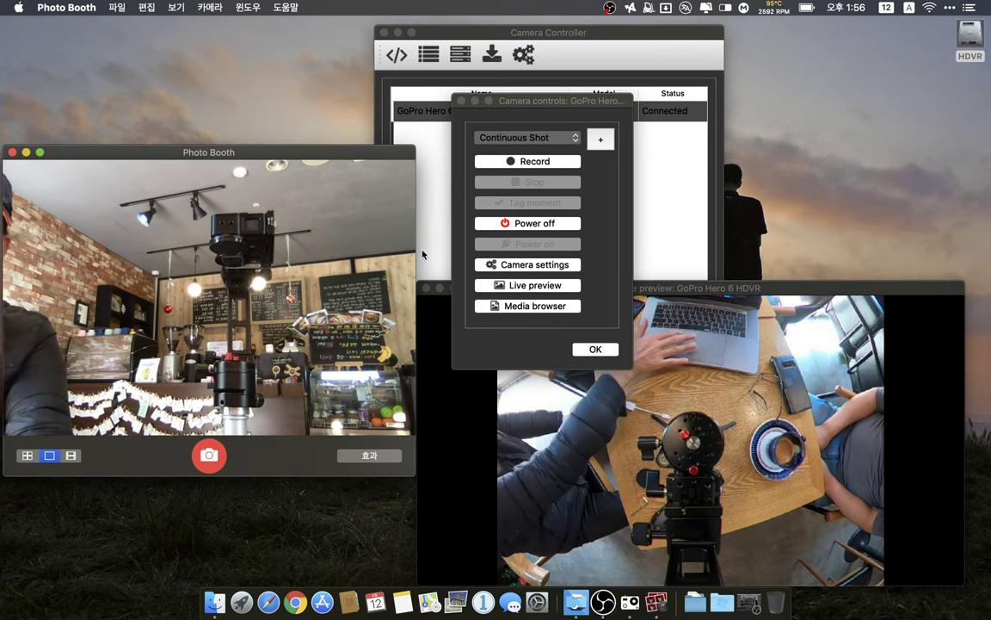
click(518, 164)
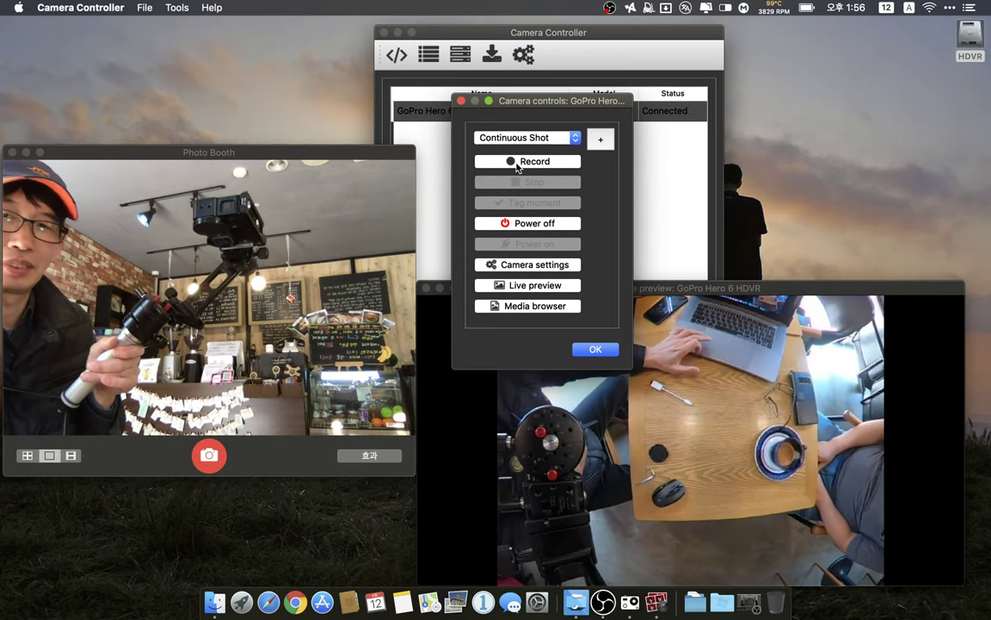
click(517, 162)
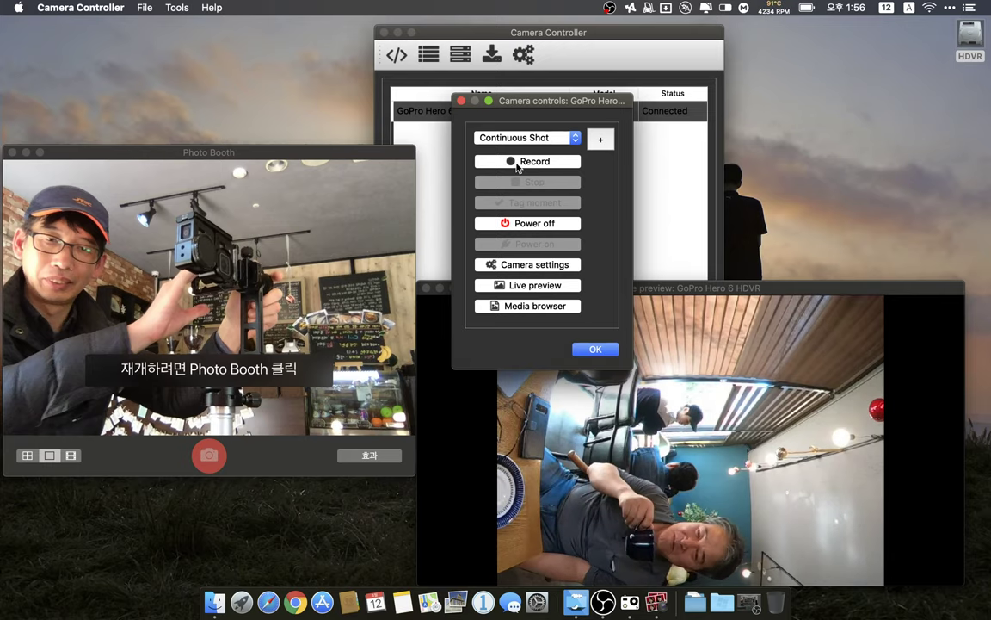
click(205, 233)
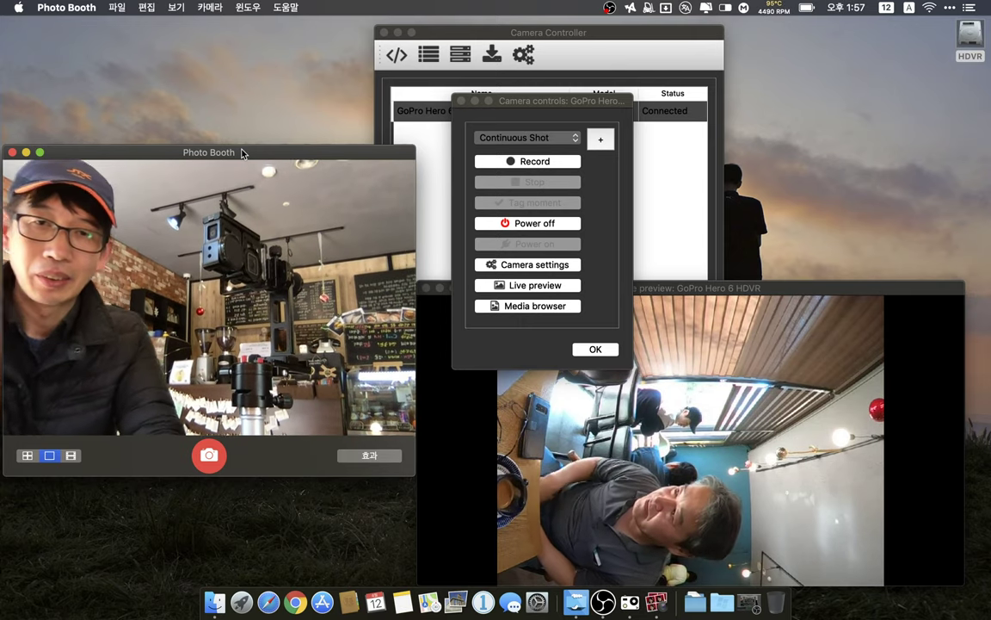
Open the GoPro's media browser and select all files with the jpg extension
click(499, 310)
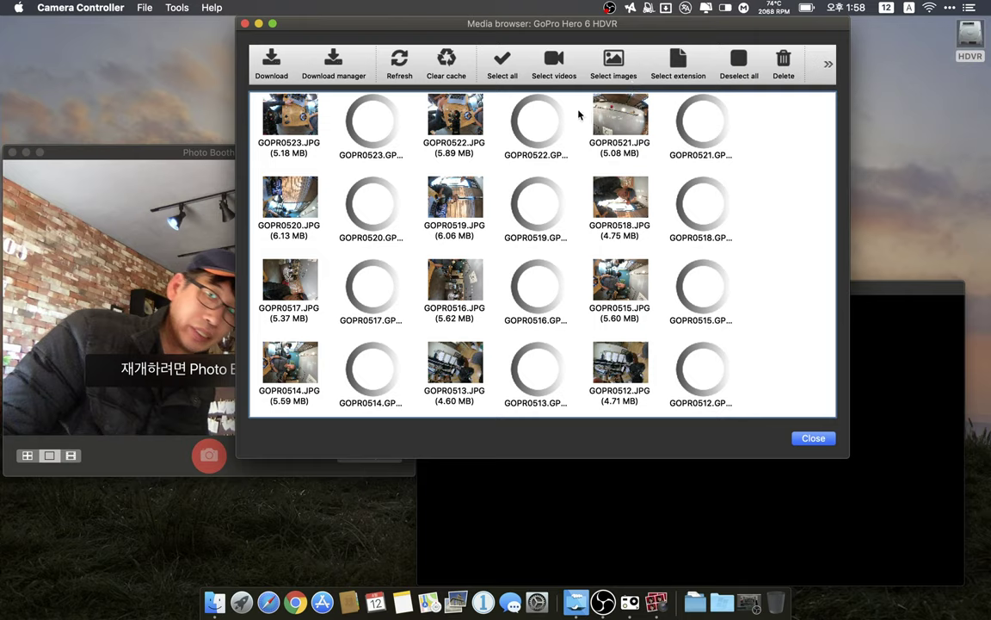
click(678, 66)
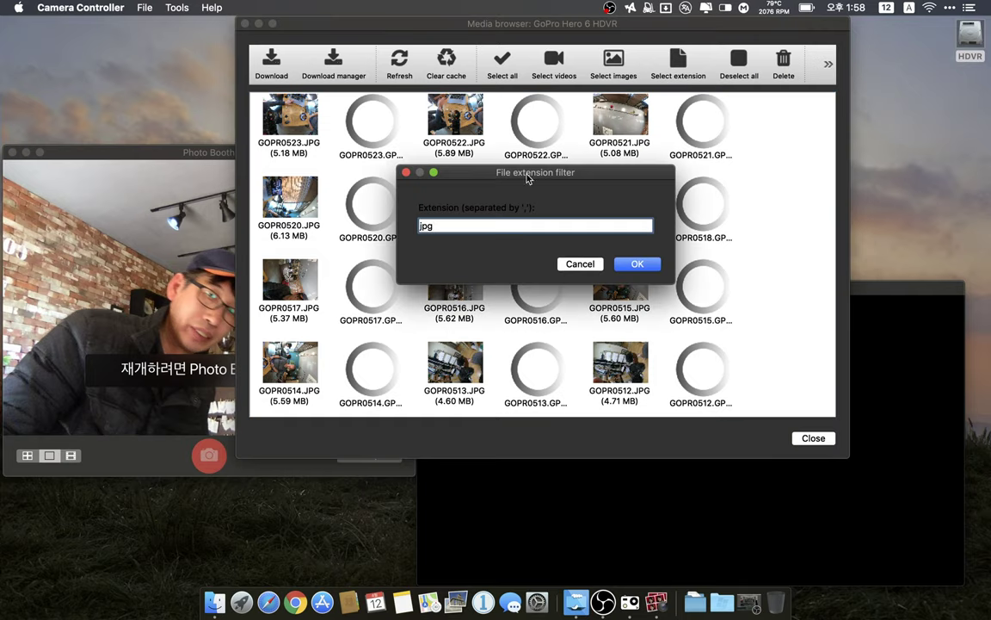
click(637, 264)
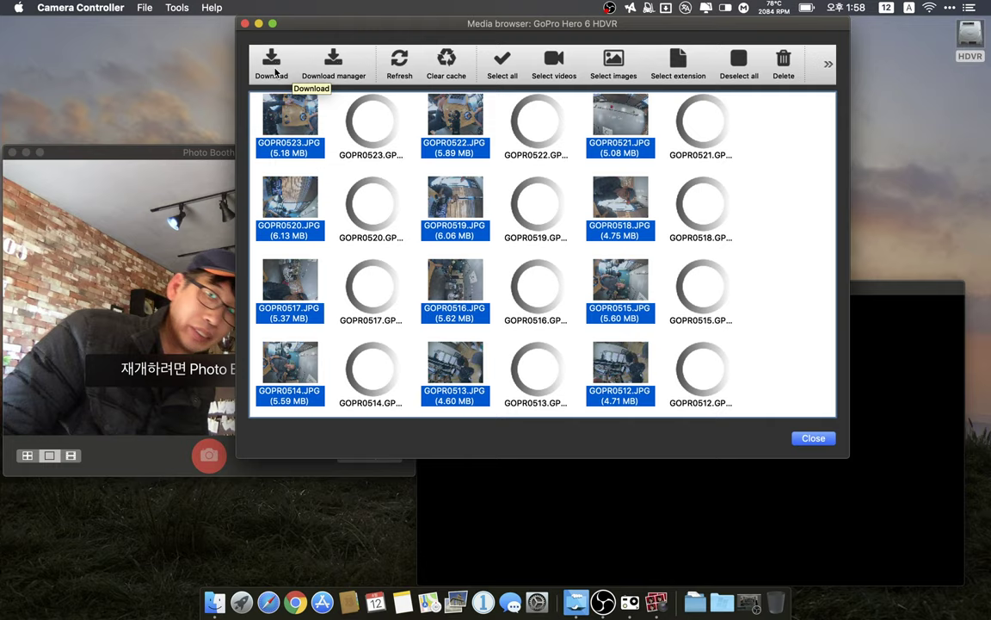
Download the selected JPG photos, follow their progress in the download manager until they finish, and close it
click(328, 62)
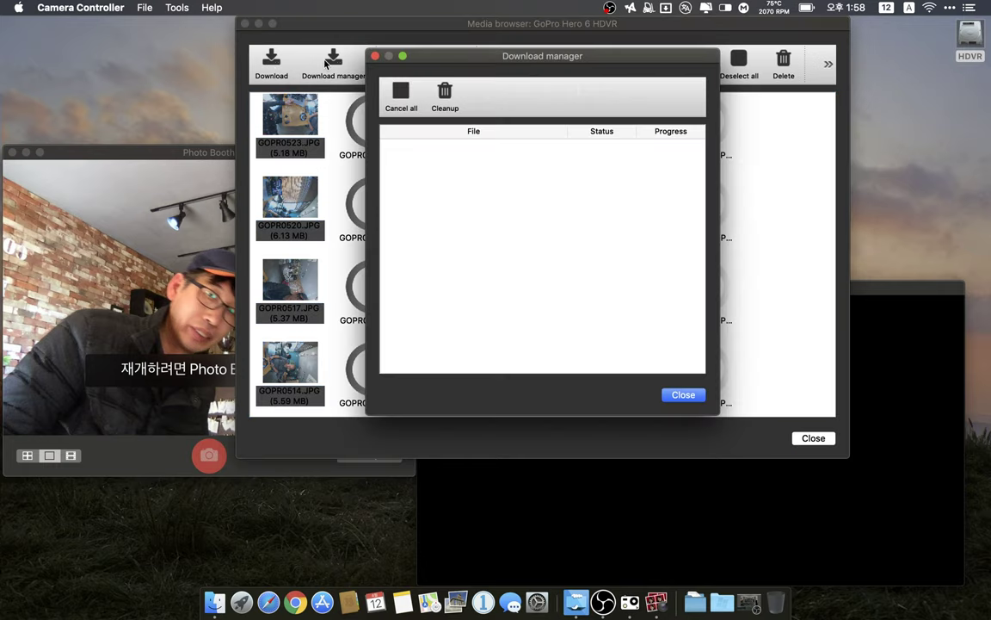
click(263, 74)
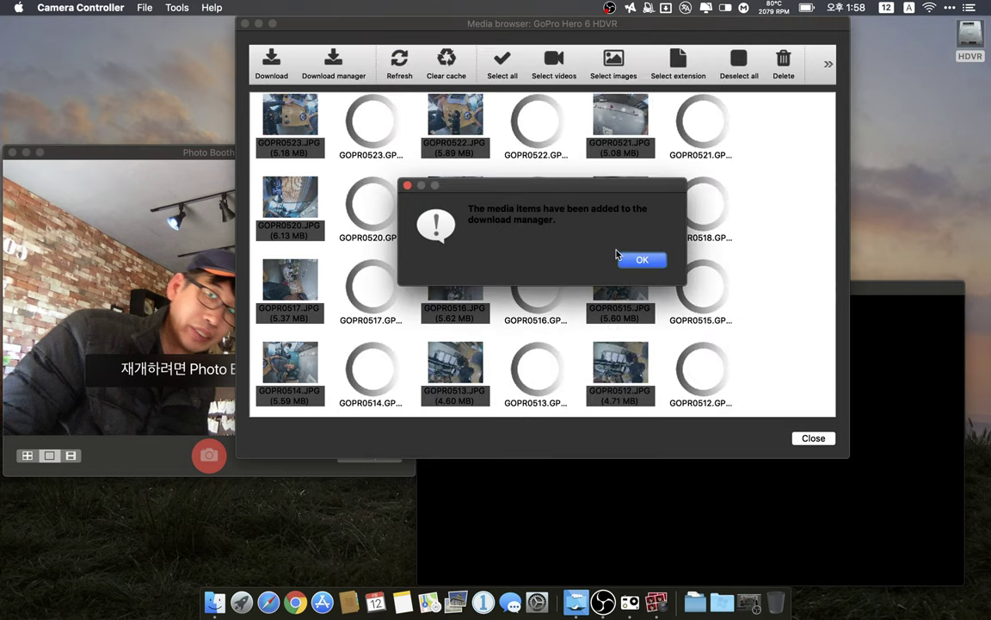
click(641, 260)
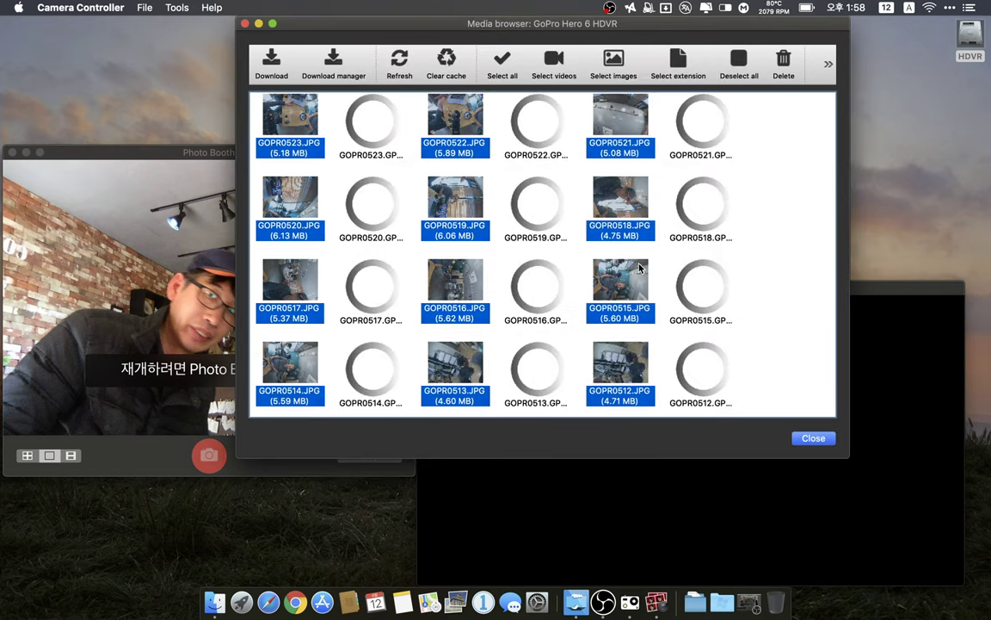
click(332, 69)
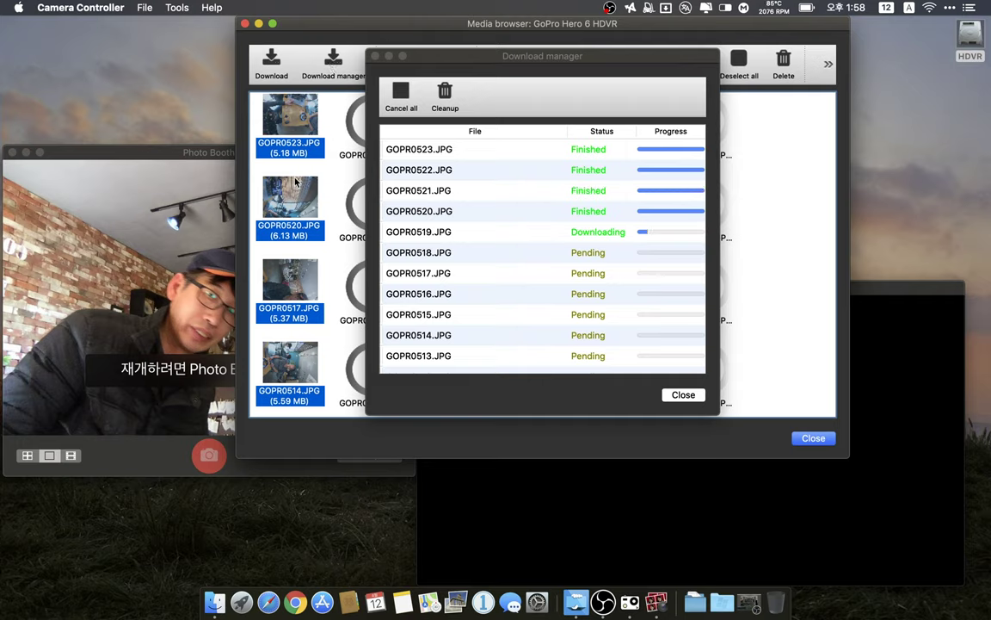
click(166, 154)
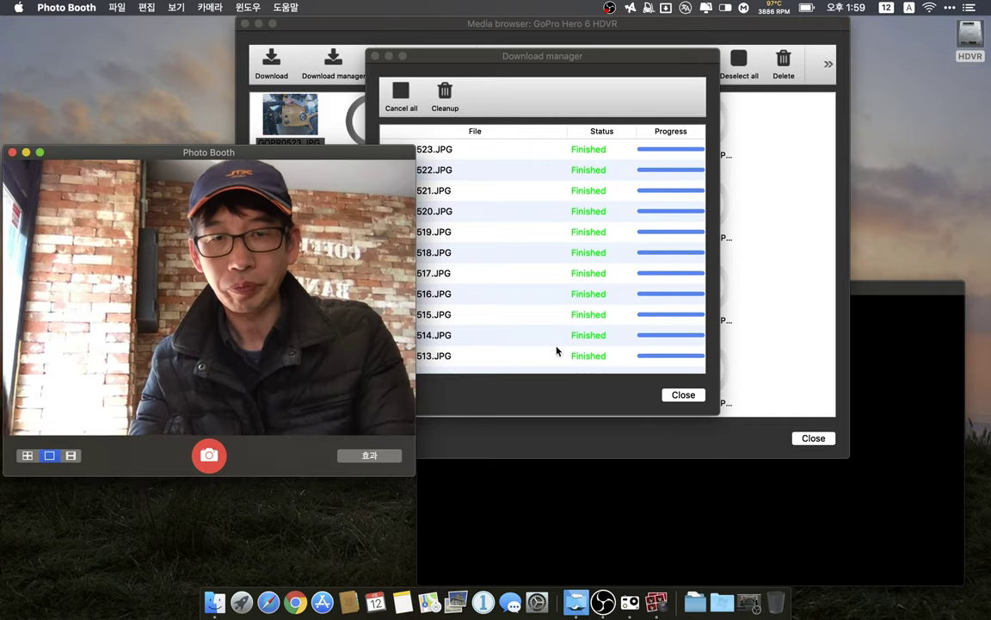
click(676, 396)
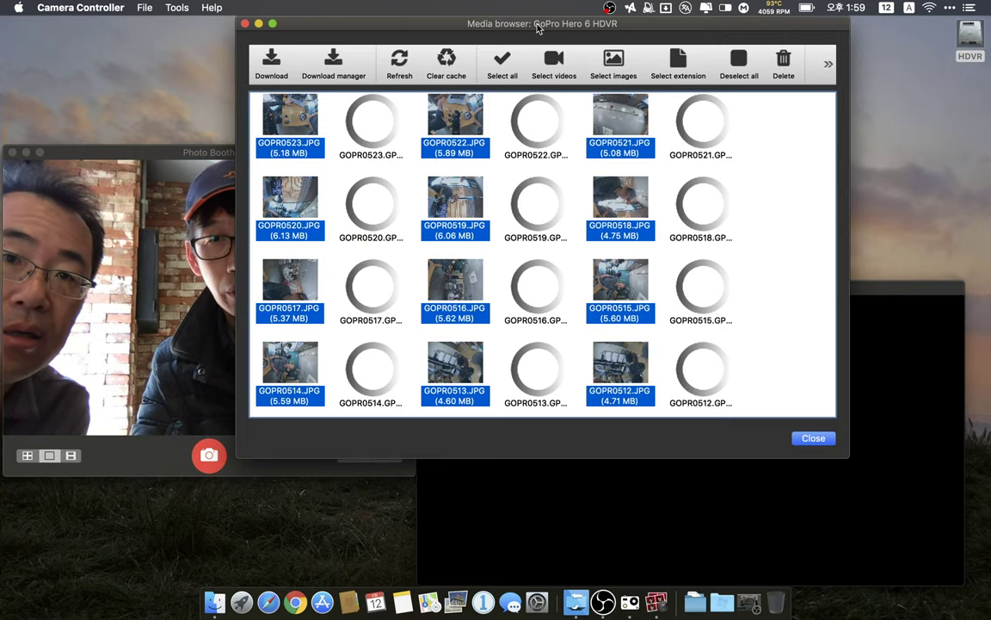
Move the media browser and Photo Booth windows aside and close the media browser
drag(537, 27, 581, 28)
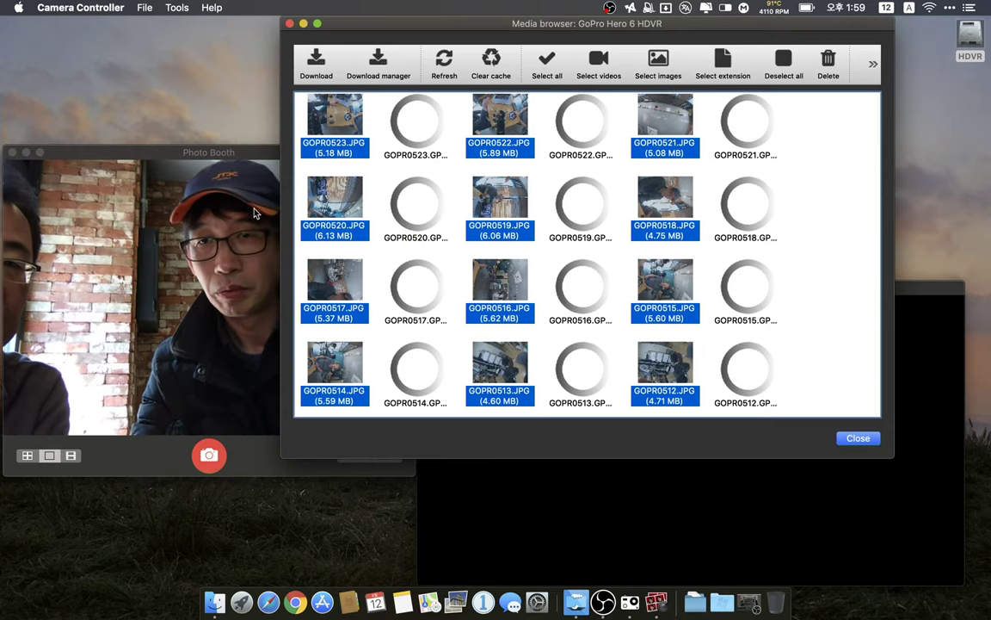
click(254, 154)
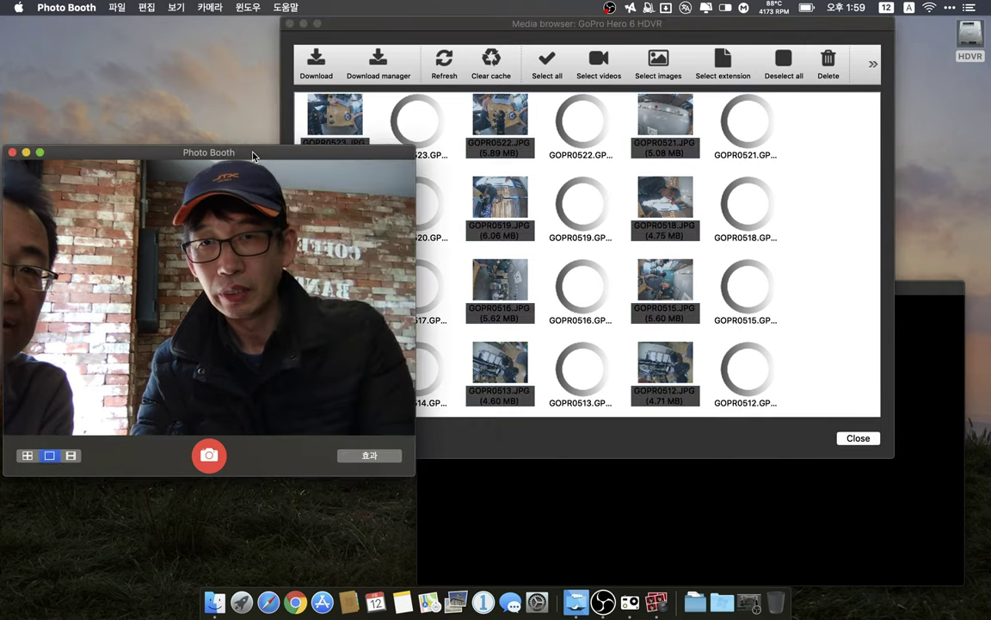
drag(254, 154, 365, 152)
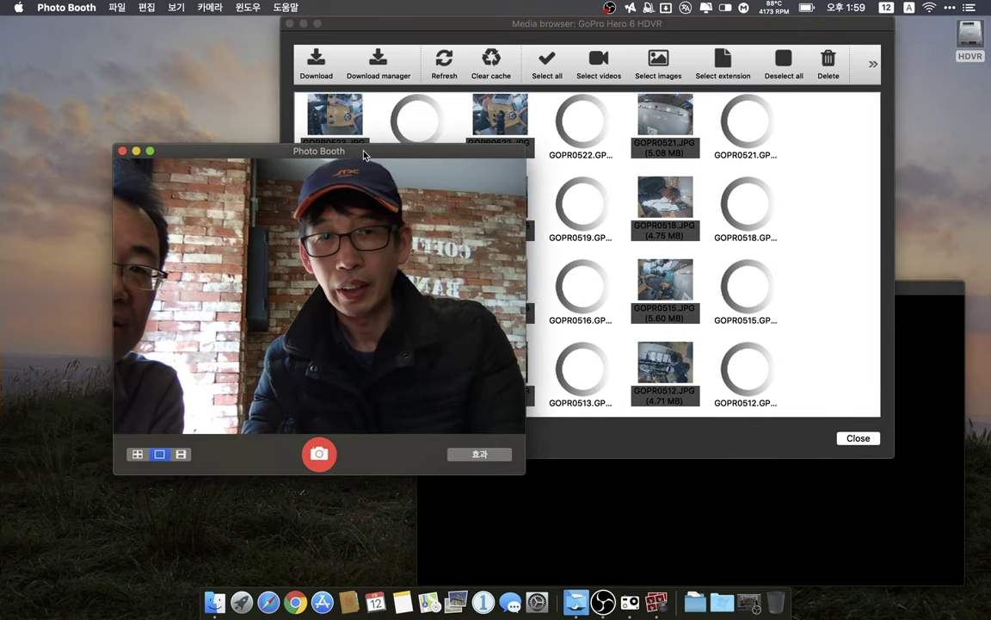
click(519, 25)
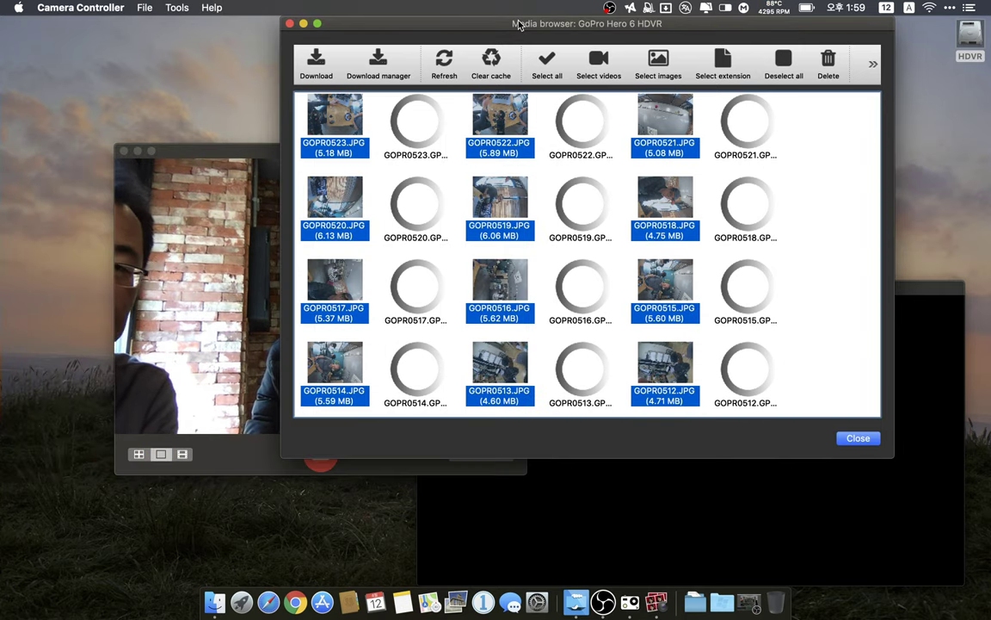
click(290, 24)
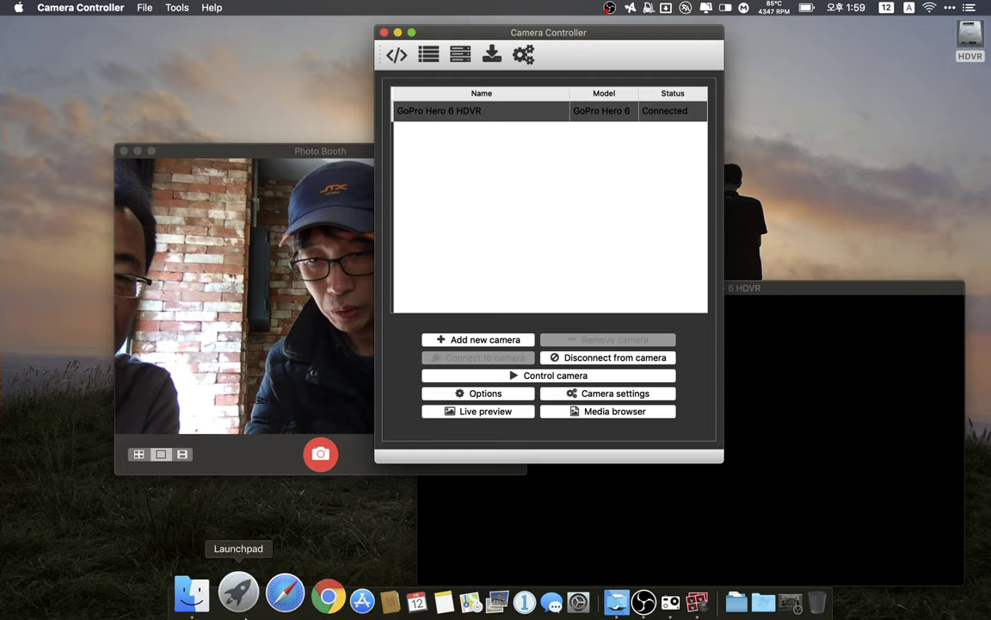
Switch to Finder and open the Camera Controller folder inside the Pictures folder
click(213, 610)
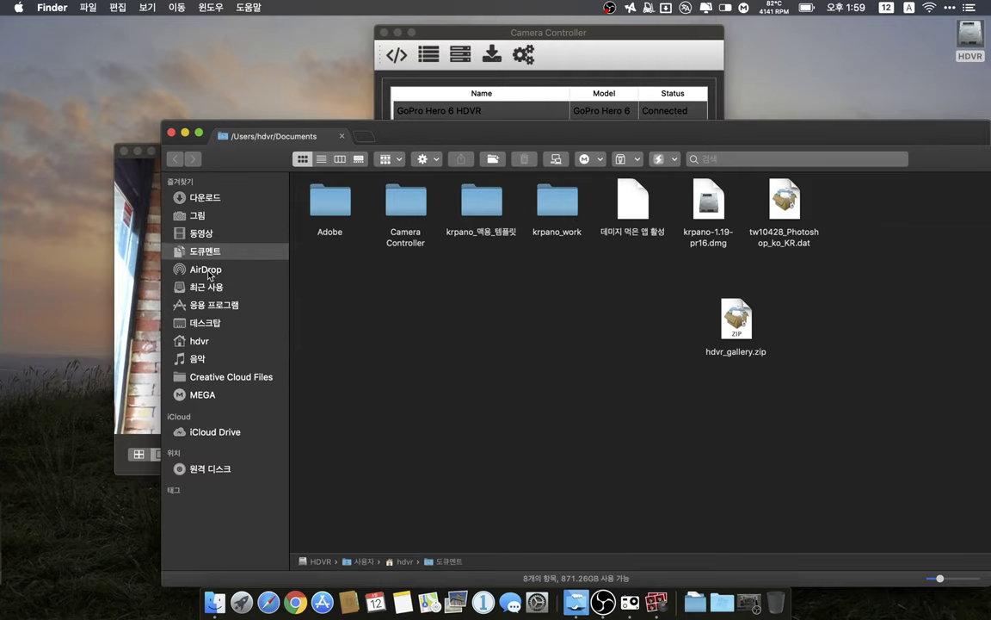
click(196, 217)
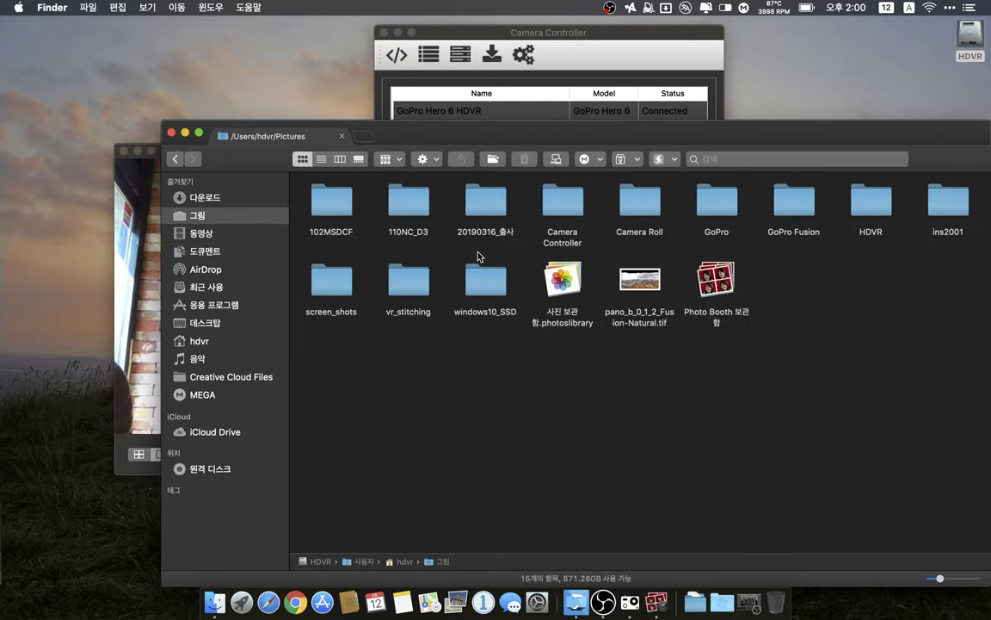
double_click(562, 206)
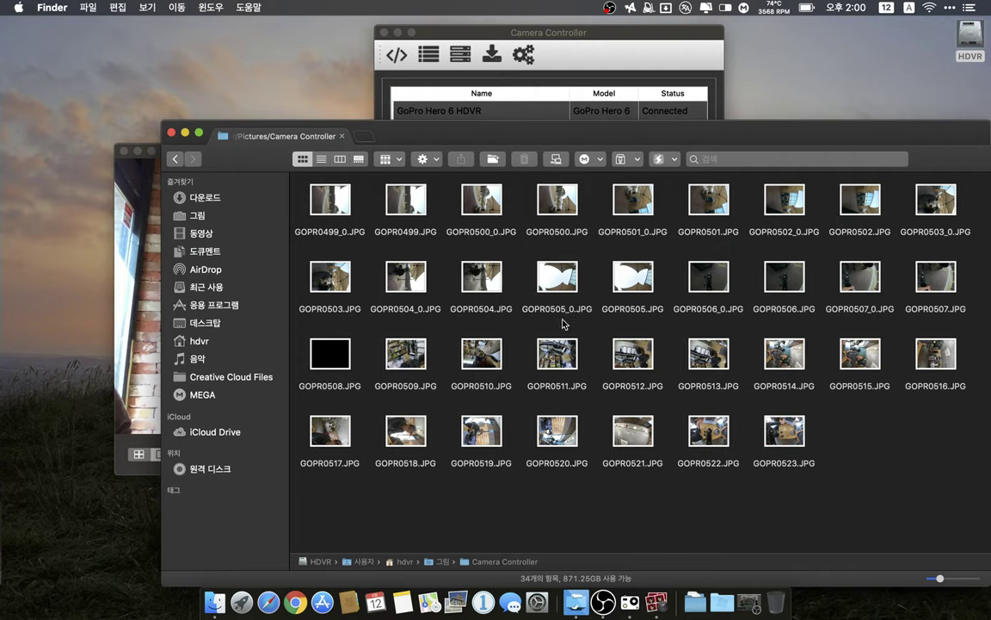
Move every photo in the Camera Controller folder except GOPR0514.JPG through GOPR0523.JPG to the Trash
click(708, 352)
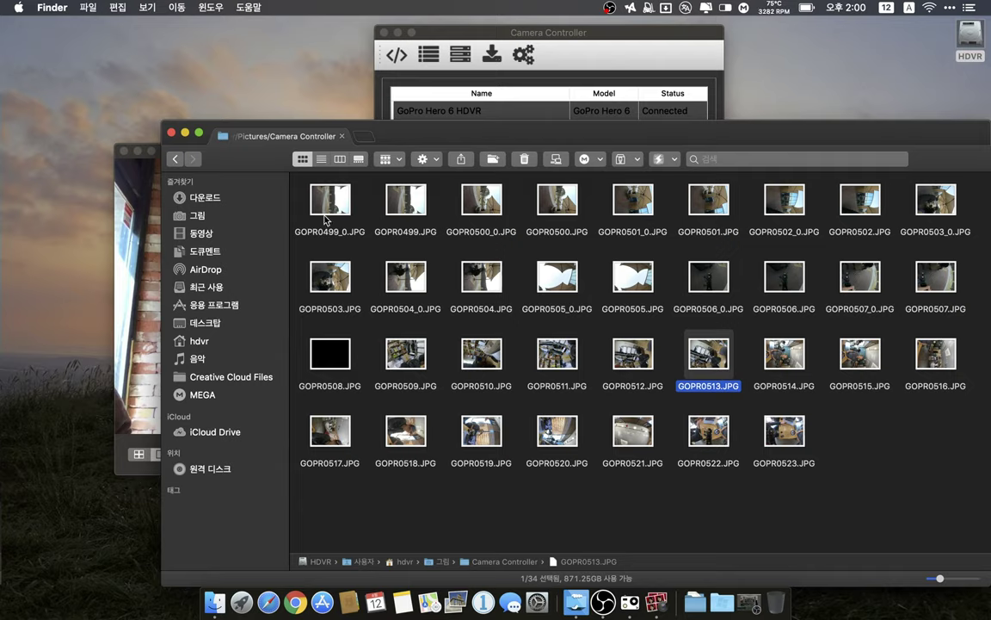
click(340, 253)
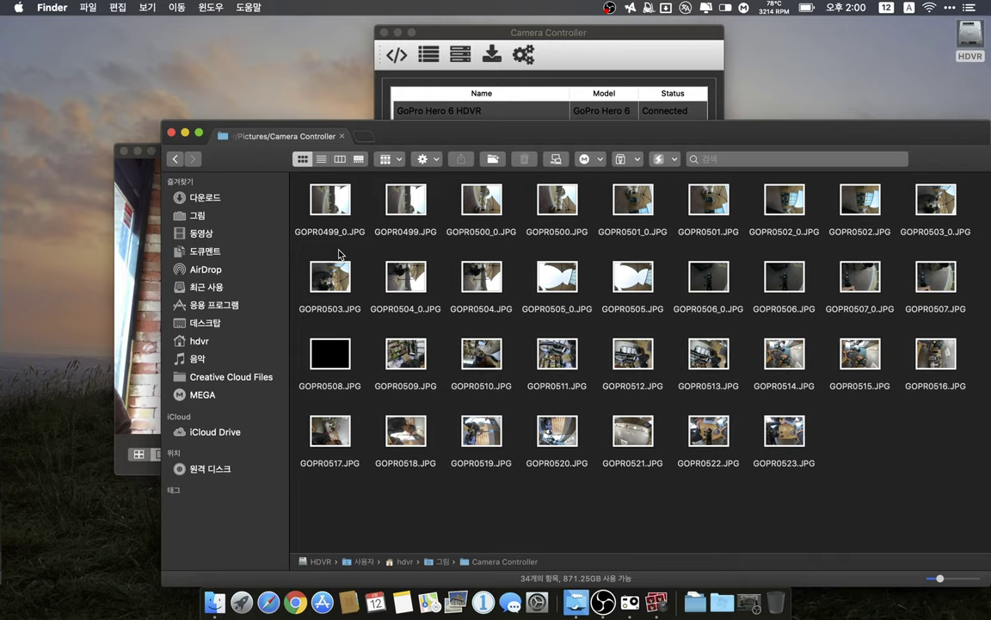
key(super+a)
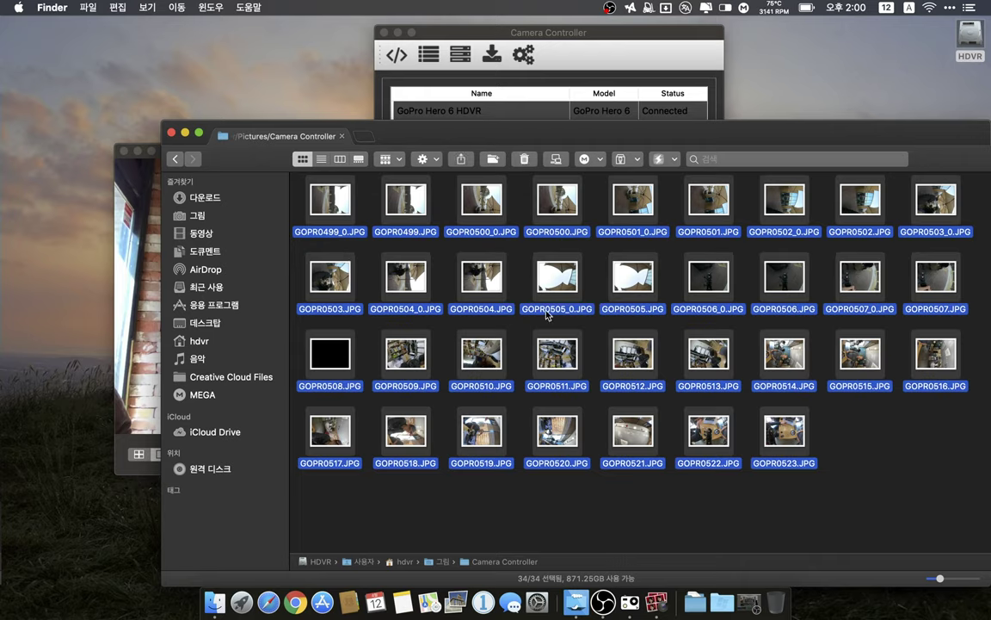
super+click(790, 361)
super+click(852, 357)
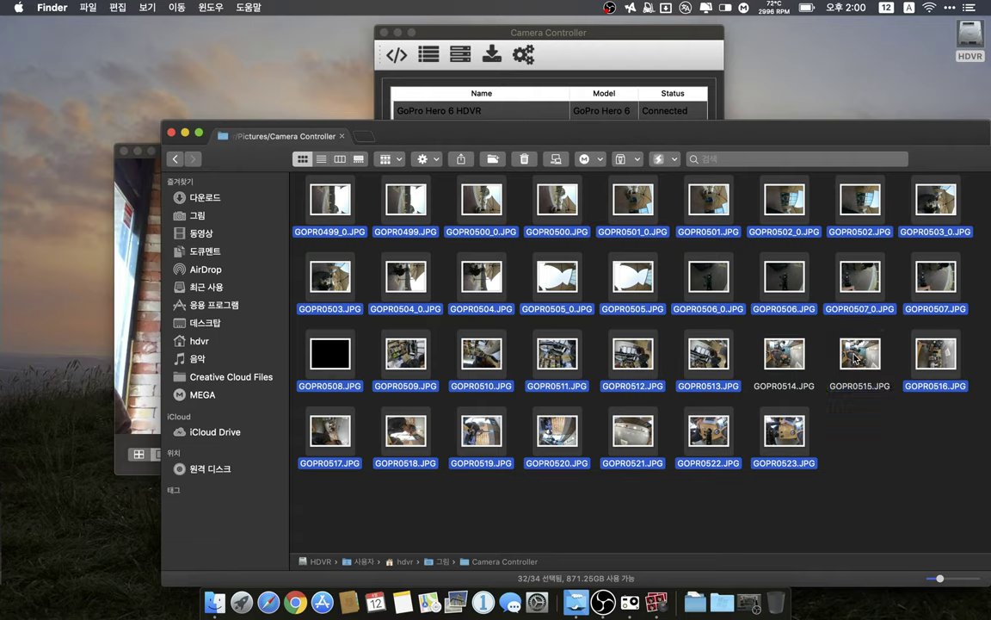
super+click(937, 353)
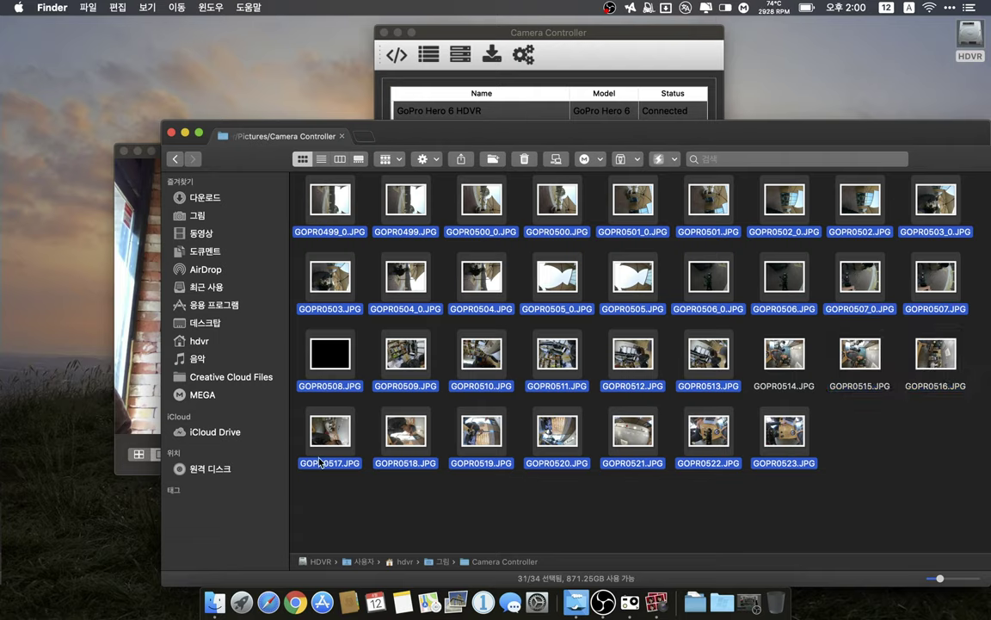
super+click(325, 430)
super+click(408, 423)
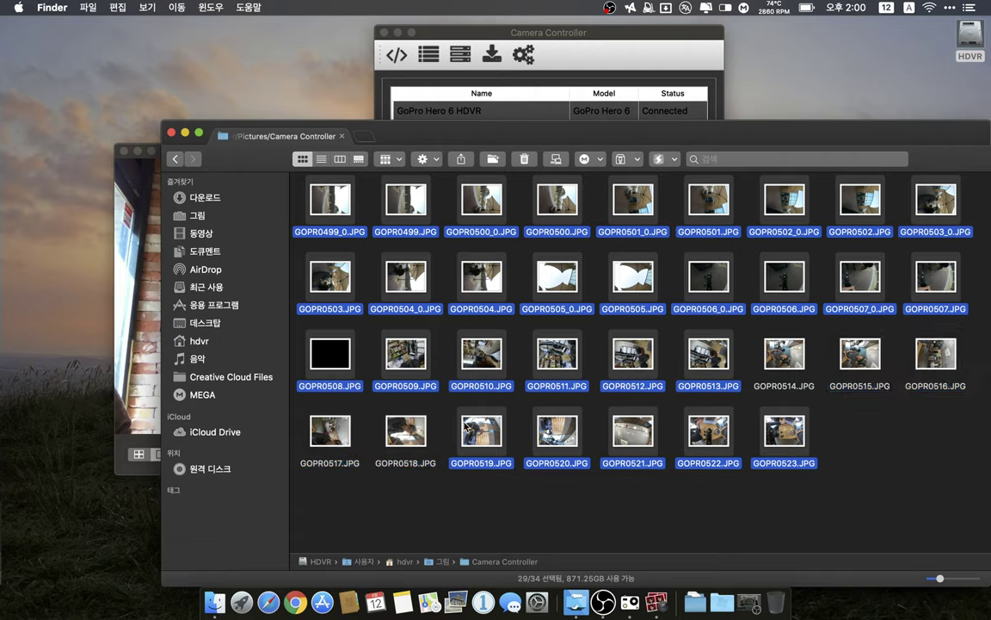
super+click(472, 425)
super+click(574, 432)
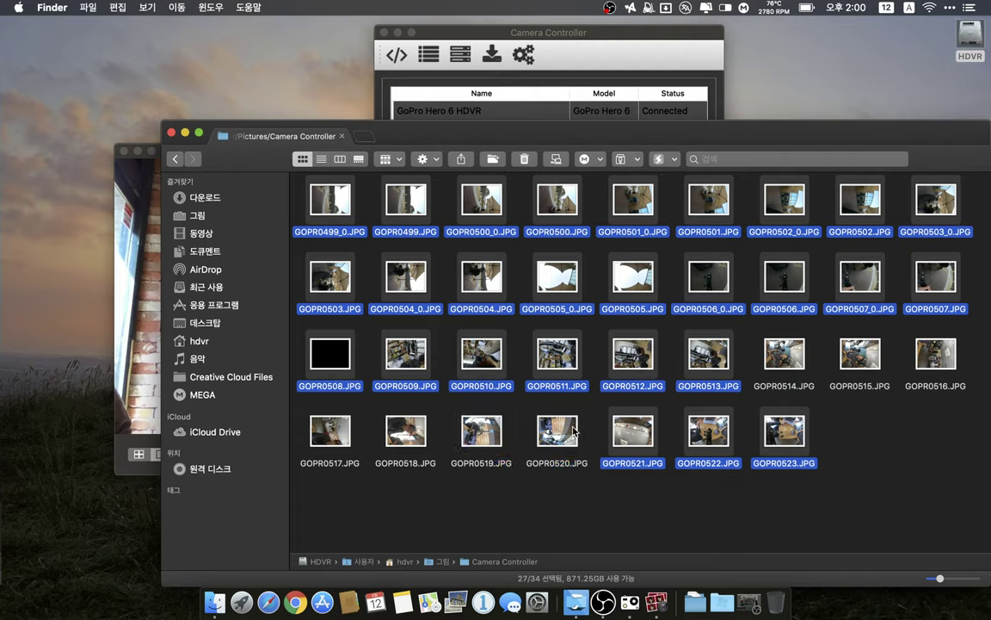
super+click(640, 435)
super+click(712, 432)
super+click(803, 434)
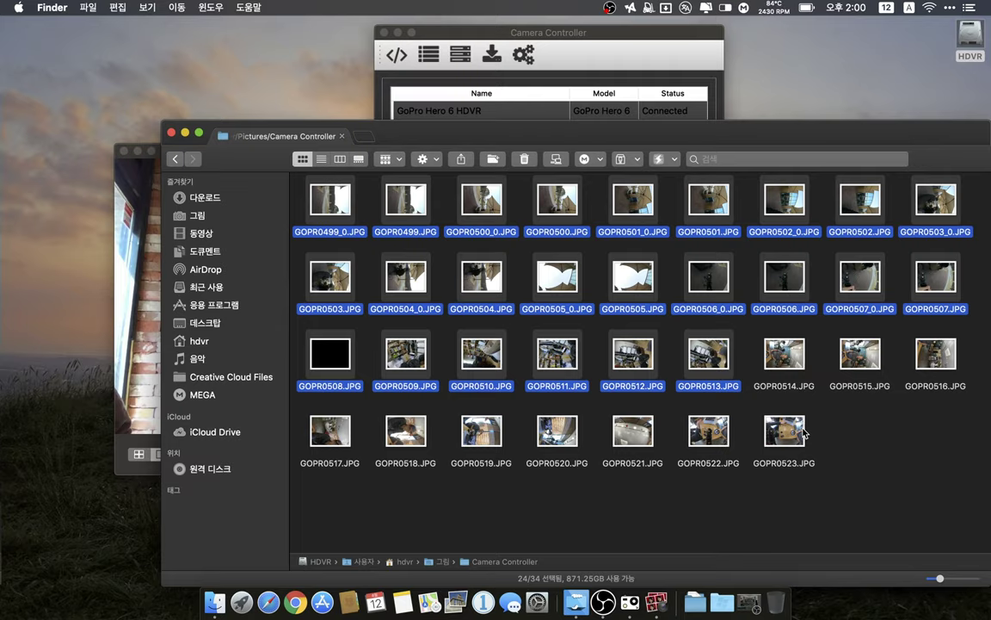
key(super+BackSpace)
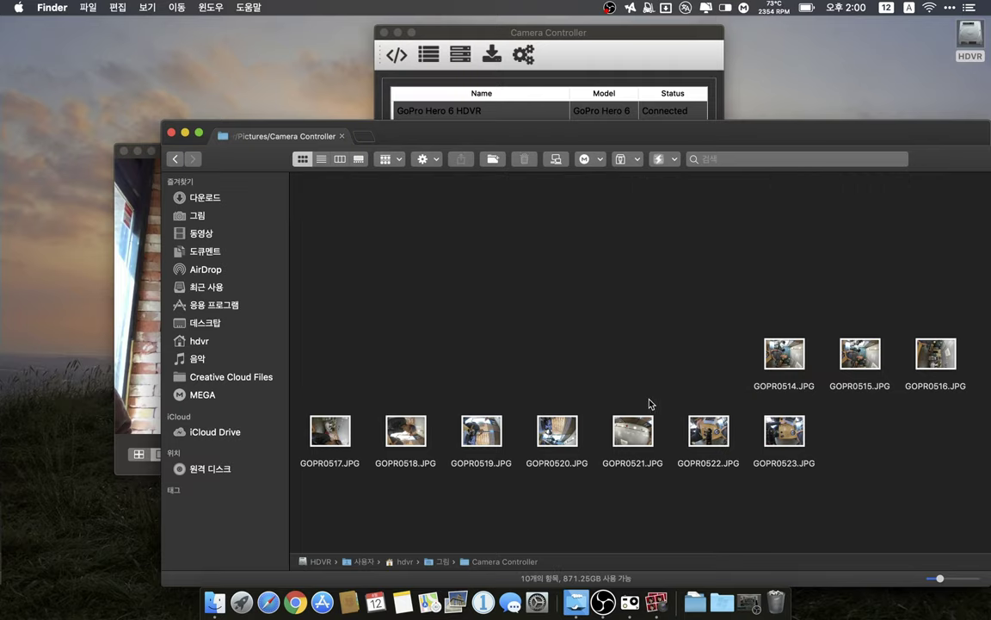
Clean up the remaining photo icons in the folder by date modified
right_click(633, 350)
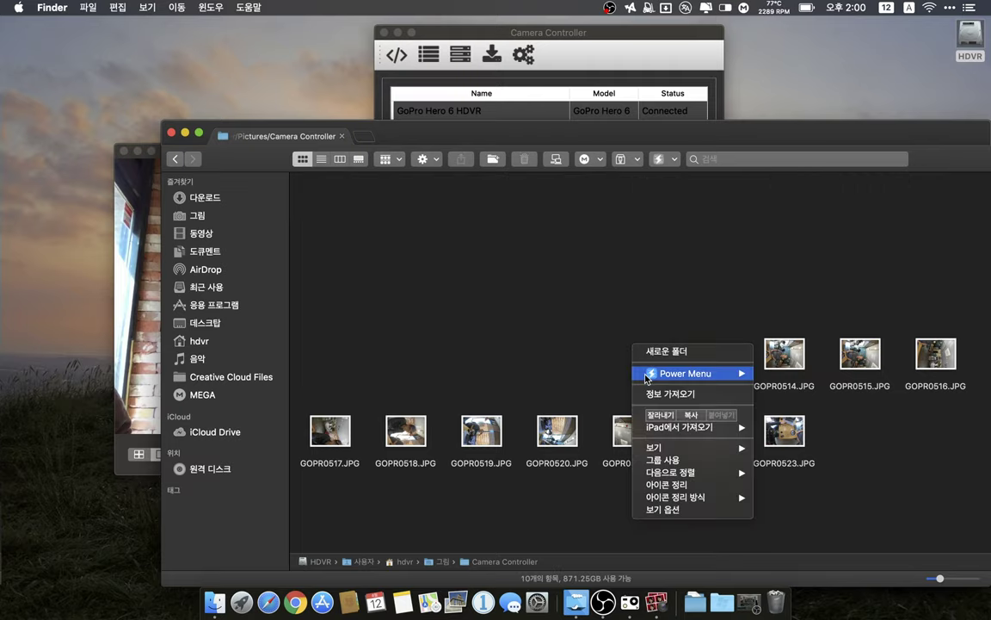
mouse_move(670, 448)
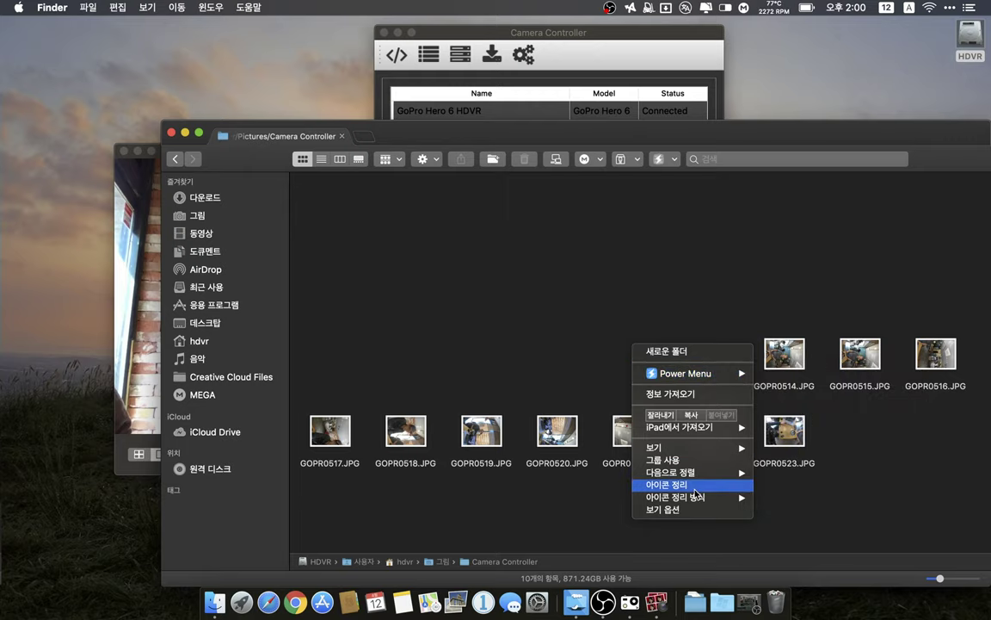
mouse_move(702, 501)
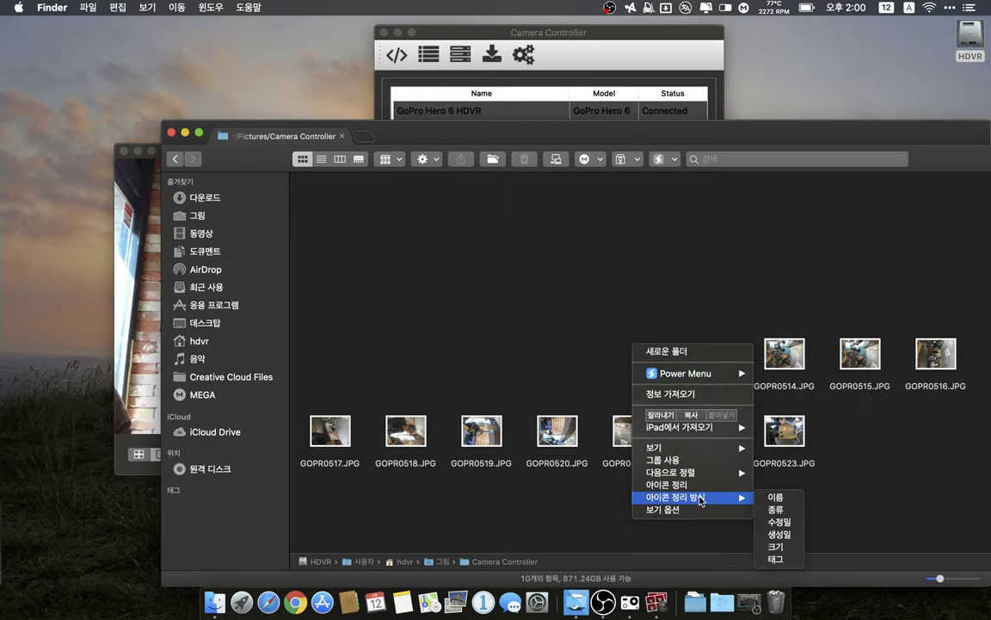
click(773, 522)
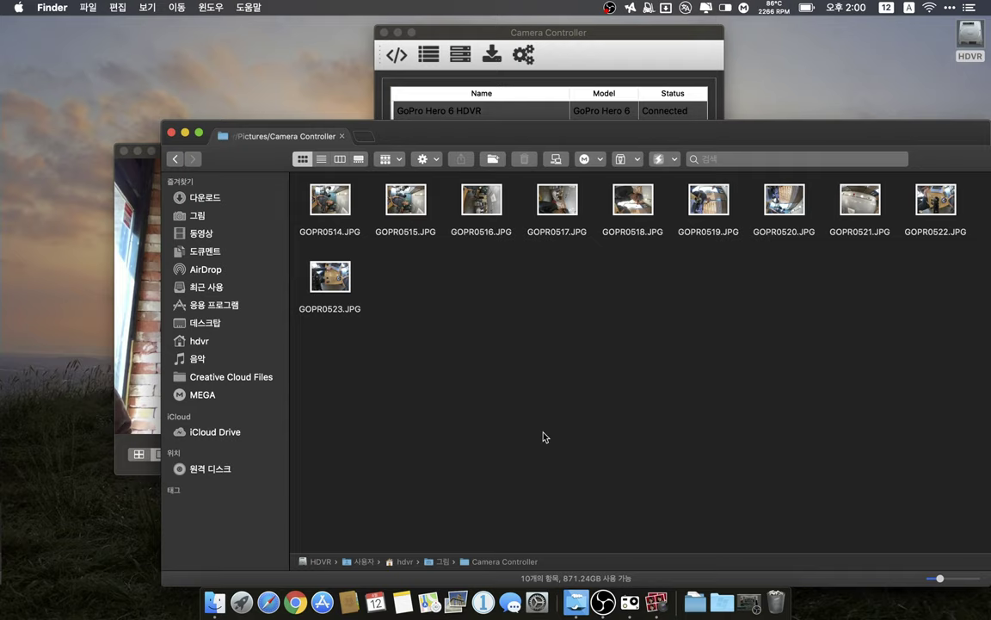
Switch to Photo Booth, shrink its window and reposition it so that most of the photo folder stays uncovered
click(149, 229)
drag(314, 150, 3, 199)
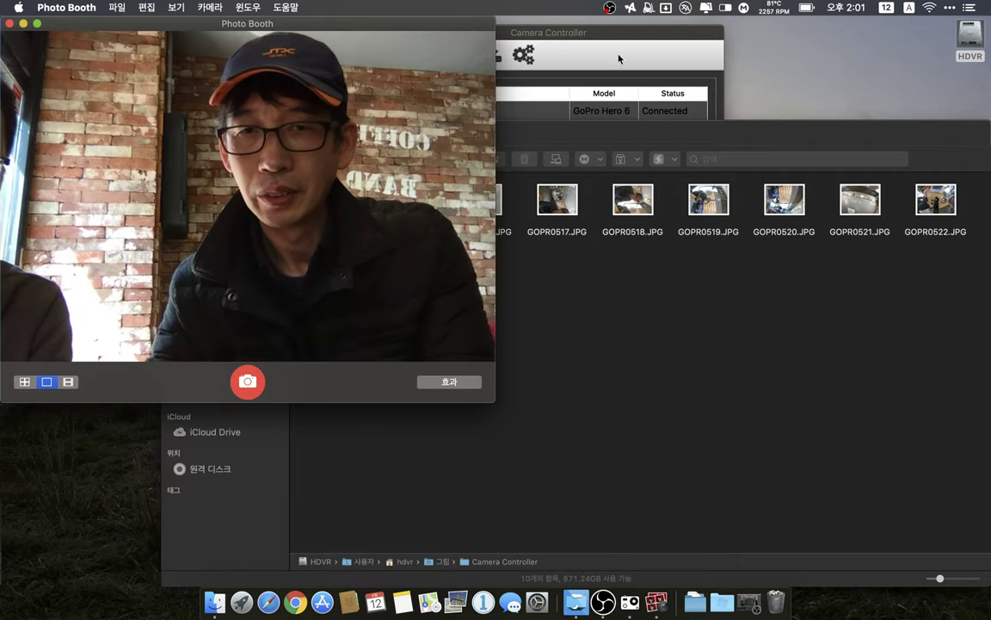
click(620, 133)
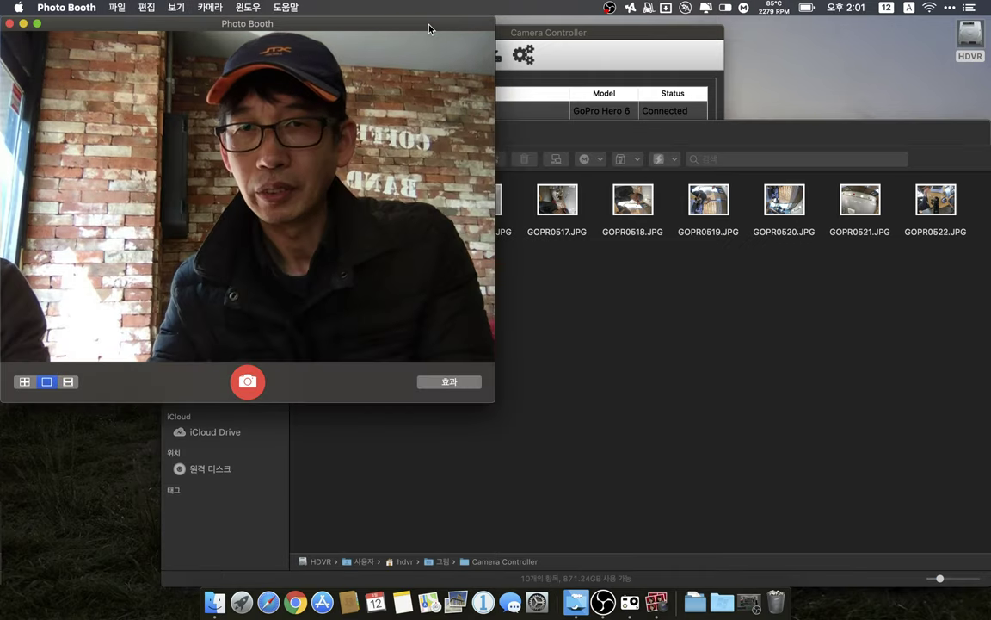
click(392, 23)
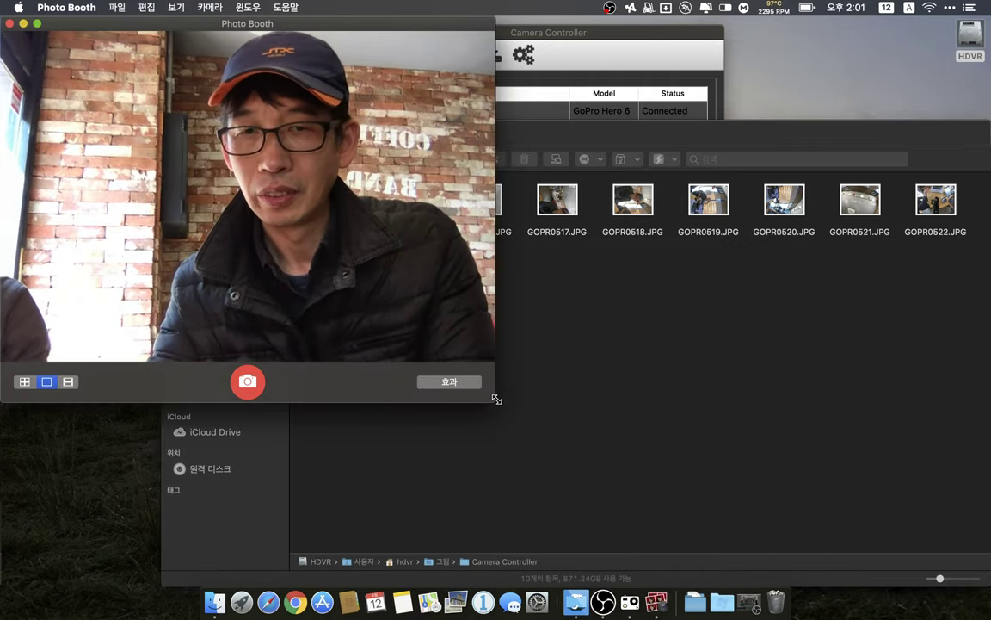
drag(495, 399, 284, 345)
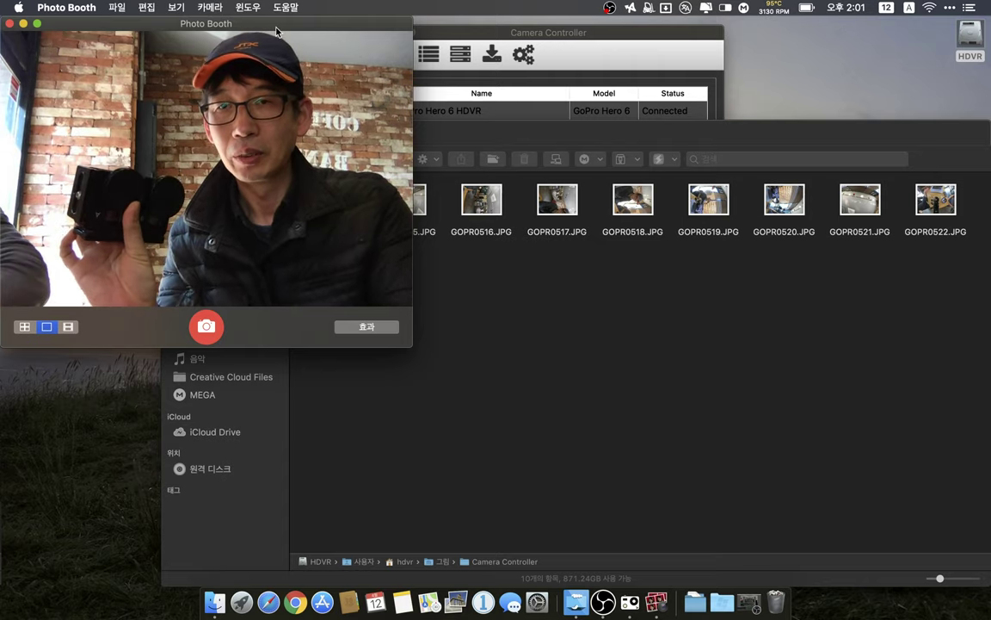
drag(277, 32, 306, 36)
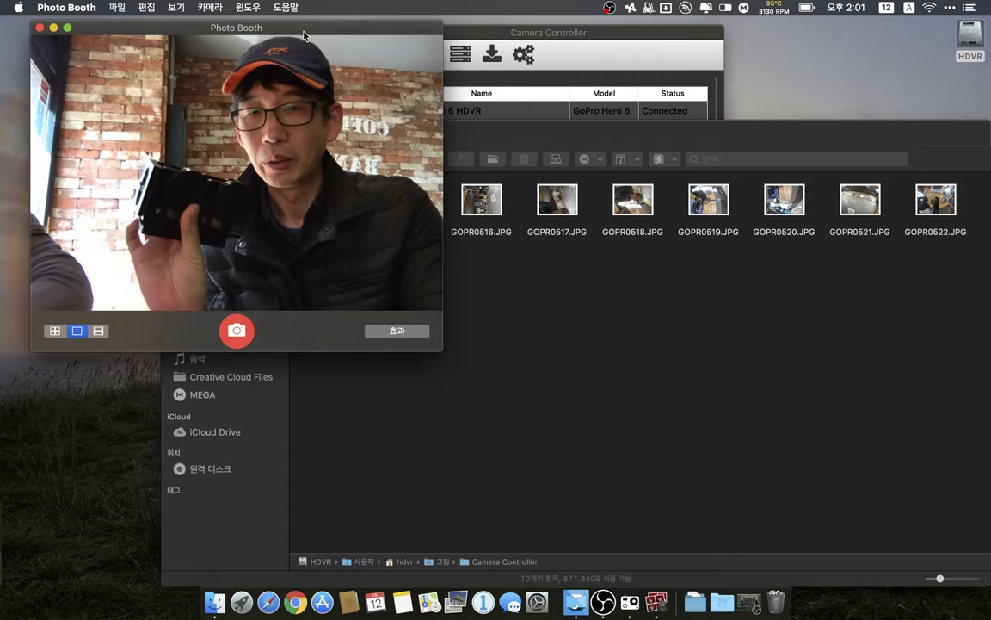
Switch to Camera Controller, power off the GoPro Hero 6 through its camera controls and close the controls window
click(537, 34)
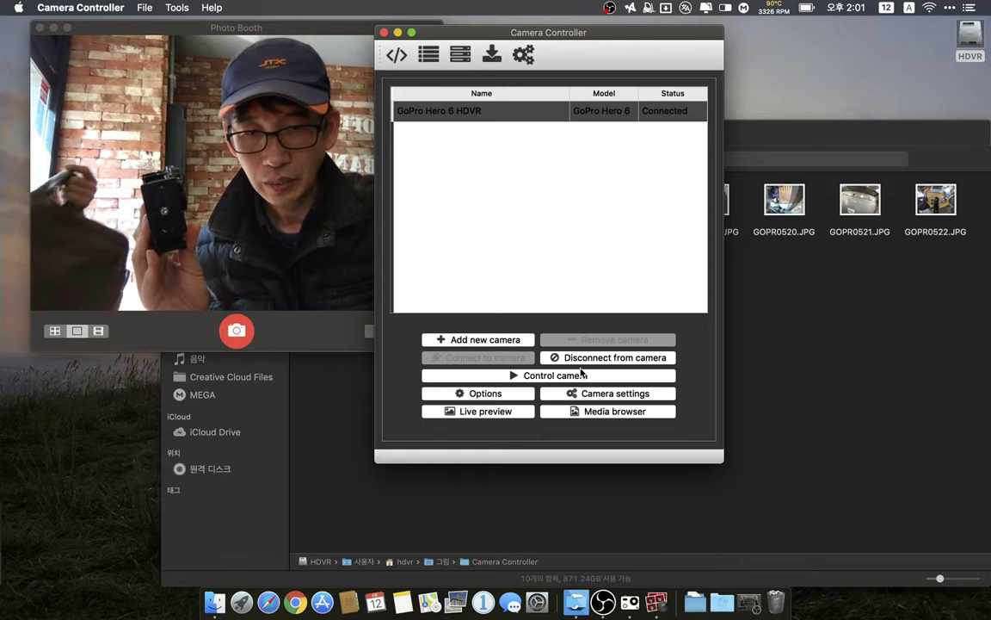
click(538, 378)
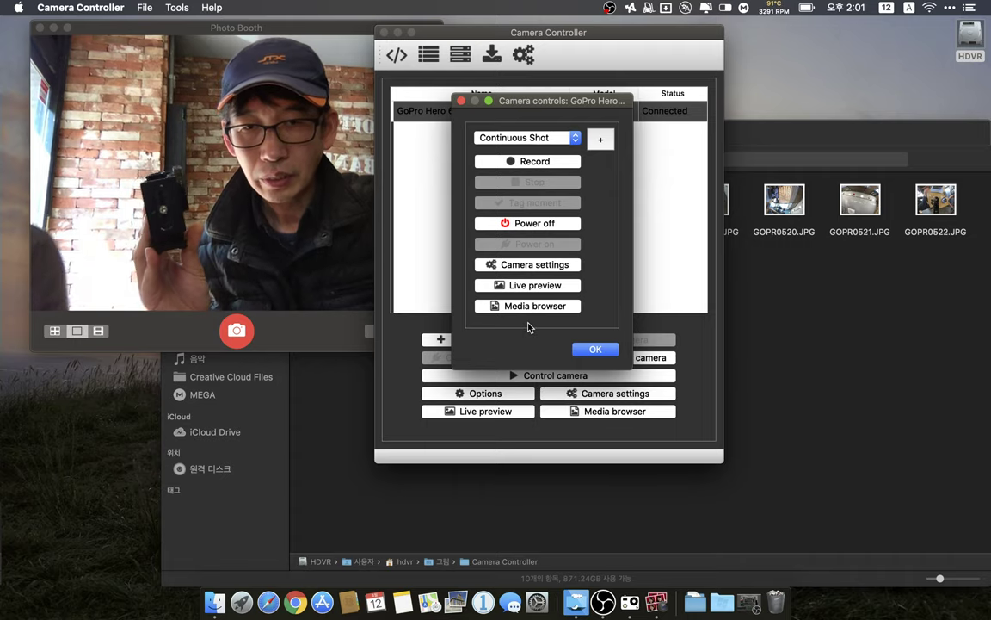
click(526, 224)
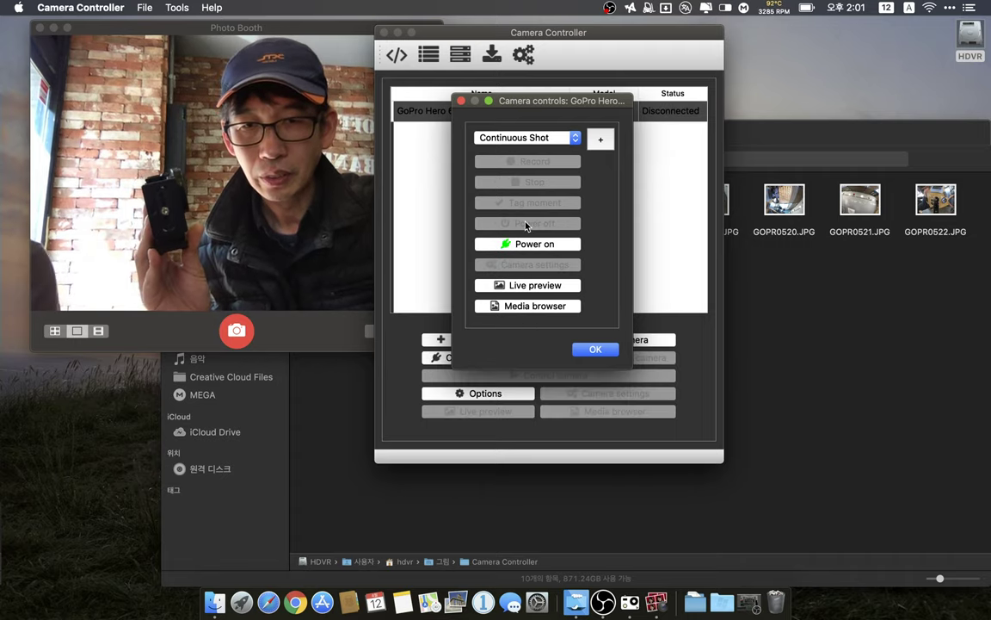
click(460, 101)
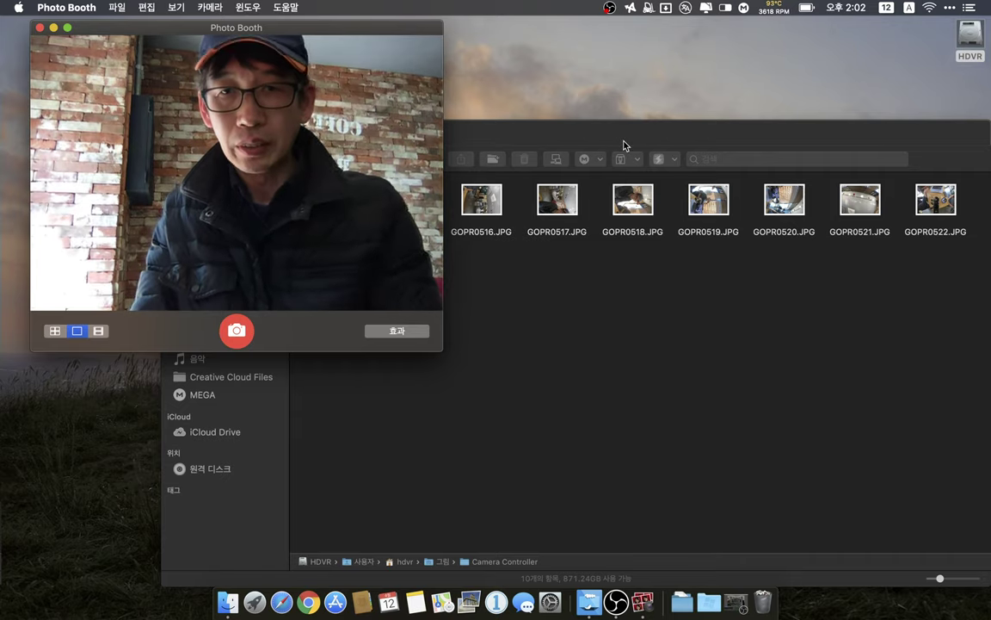
Switch to Finder and move GOPR0514.JPG to the Trash
click(625, 145)
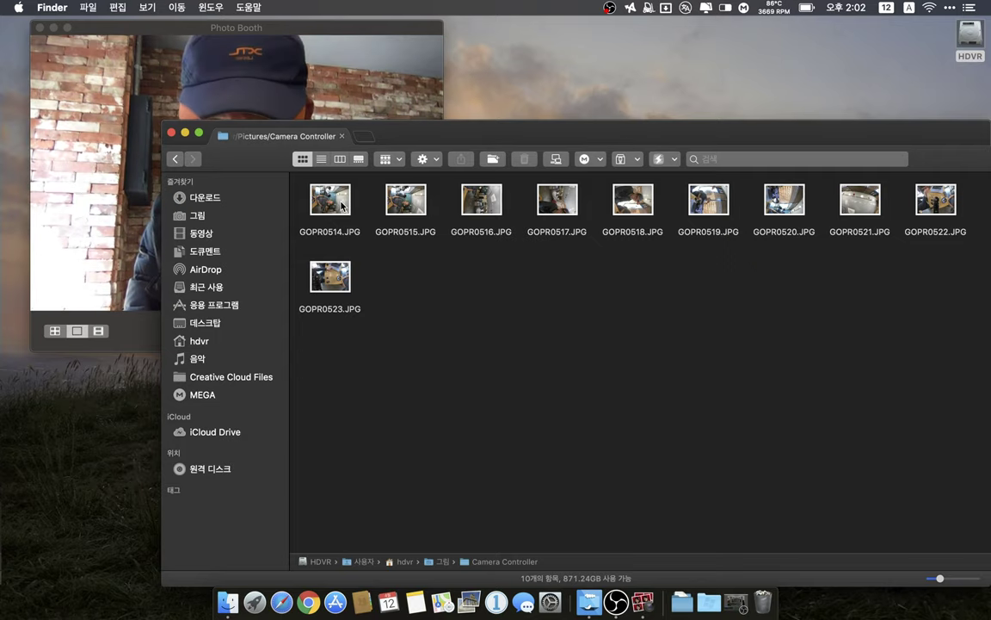
click(394, 205)
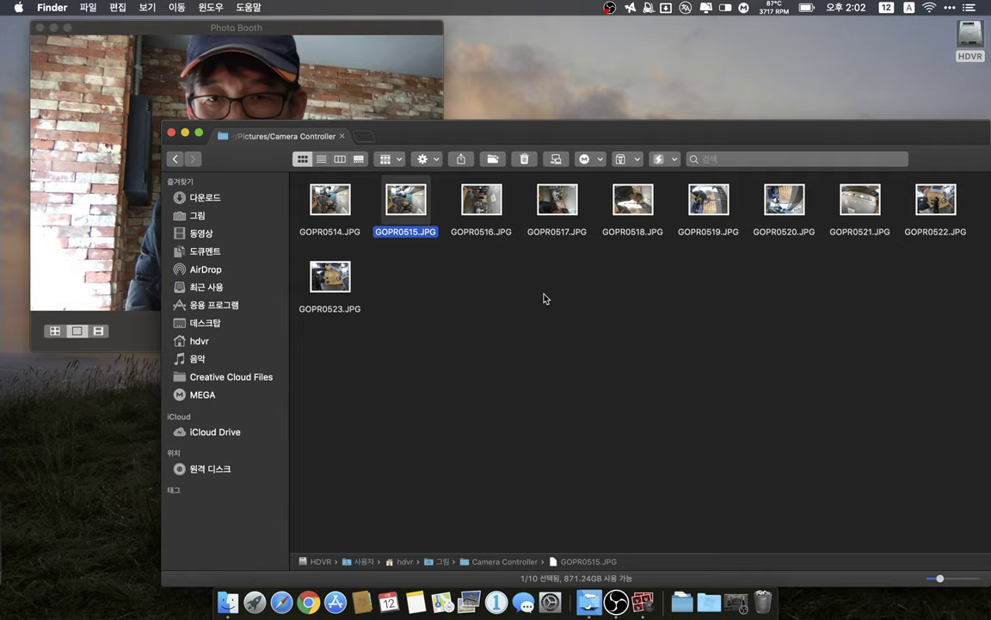
click(343, 213)
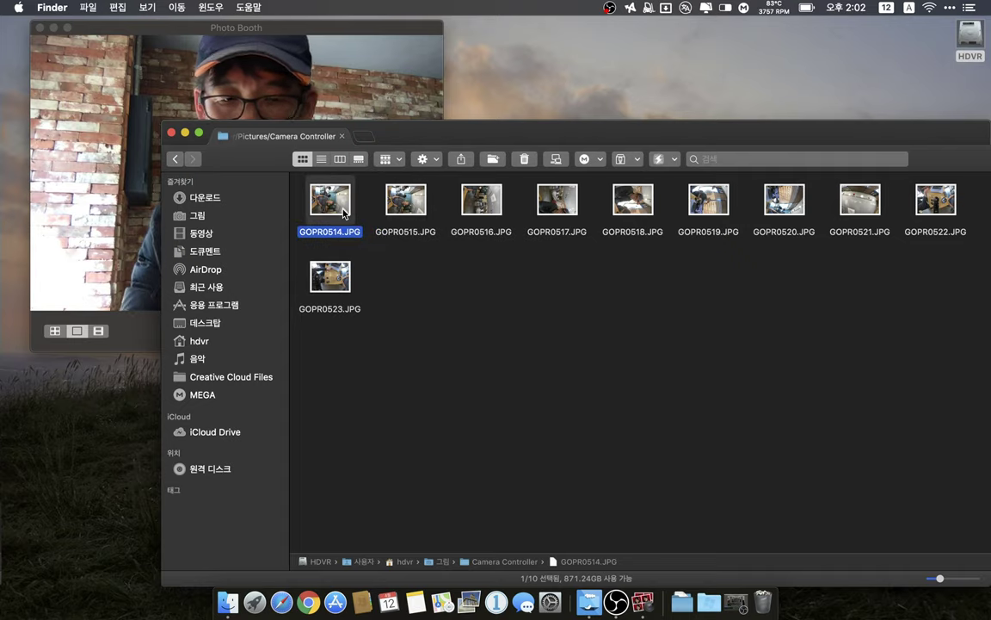
key(super+BackSpace)
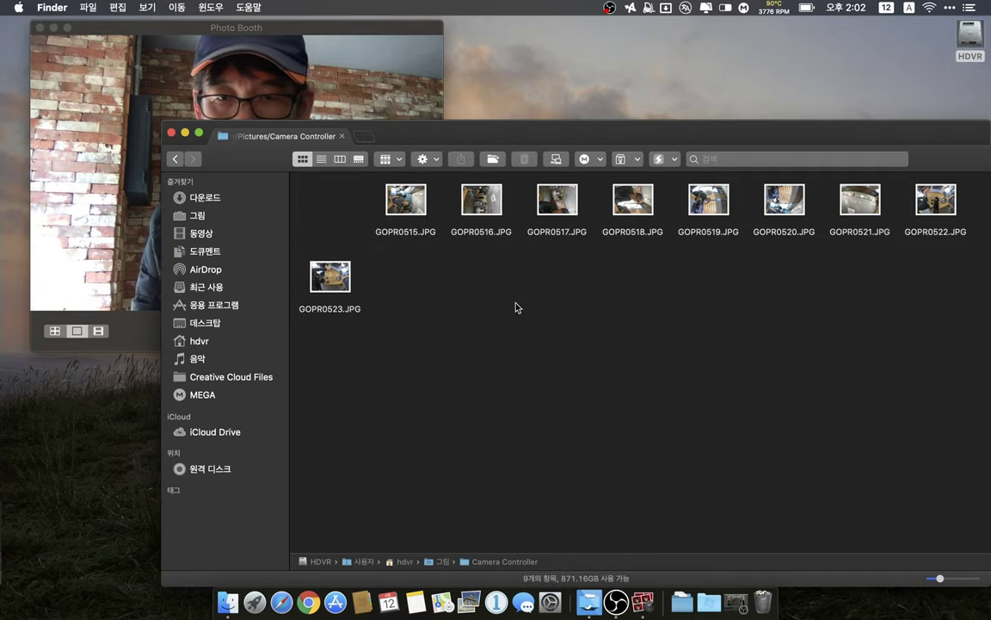
Clean up the remaining photo icons in the folder by name
right_click(516, 307)
mouse_move(555, 406)
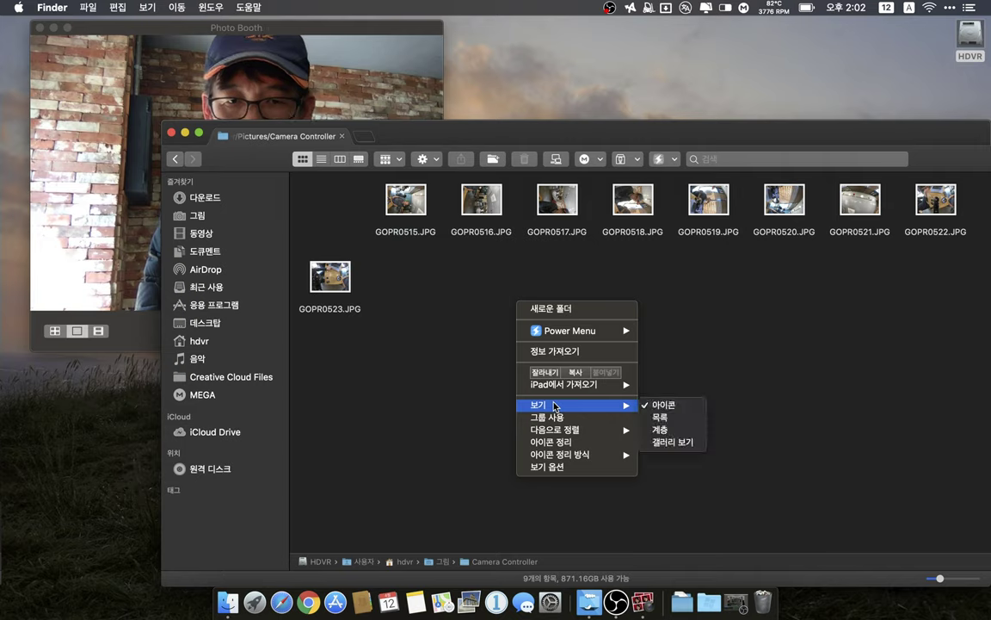
mouse_move(598, 435)
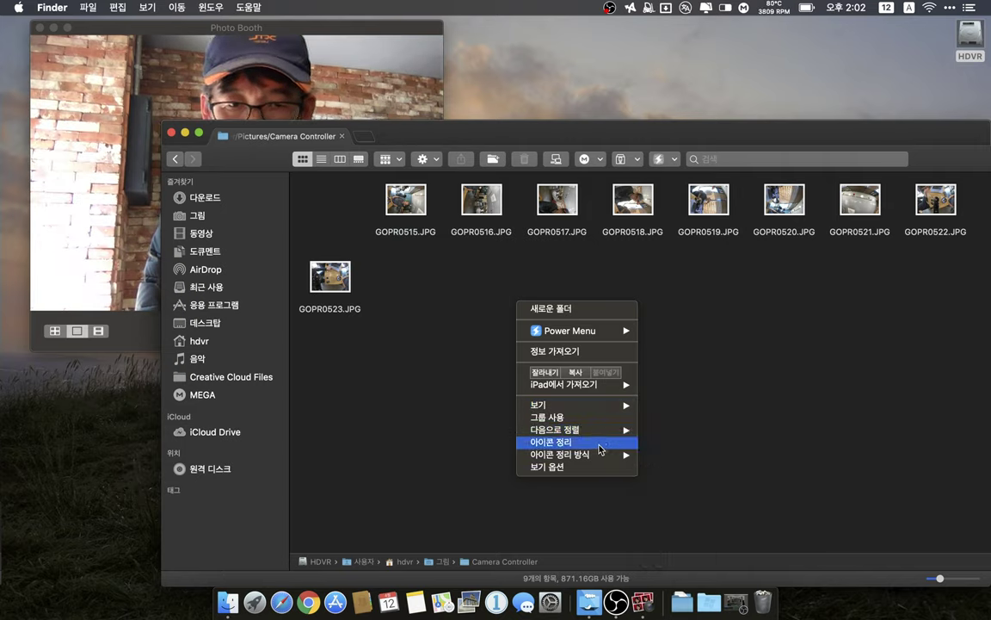
mouse_move(601, 458)
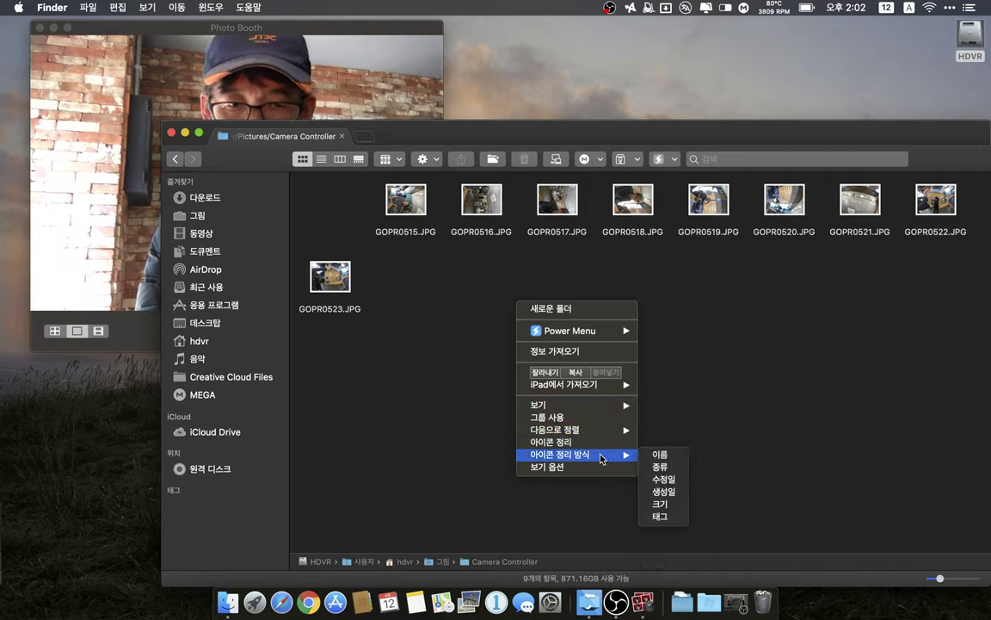
click(656, 455)
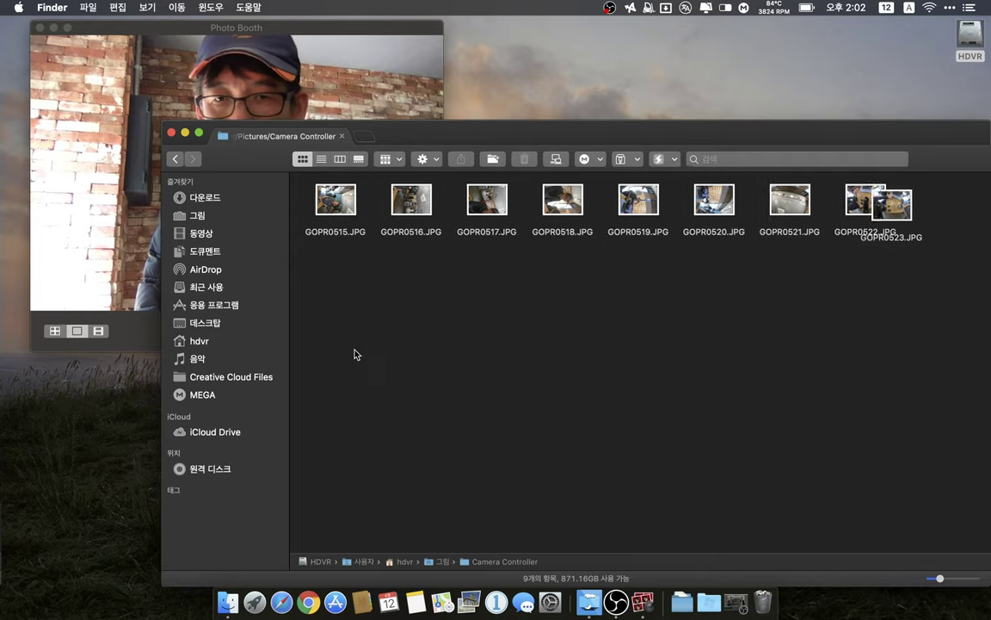
Switch to Photo Booth and move its window farther away from the photo folder
click(250, 25)
drag(251, 24, 224, 29)
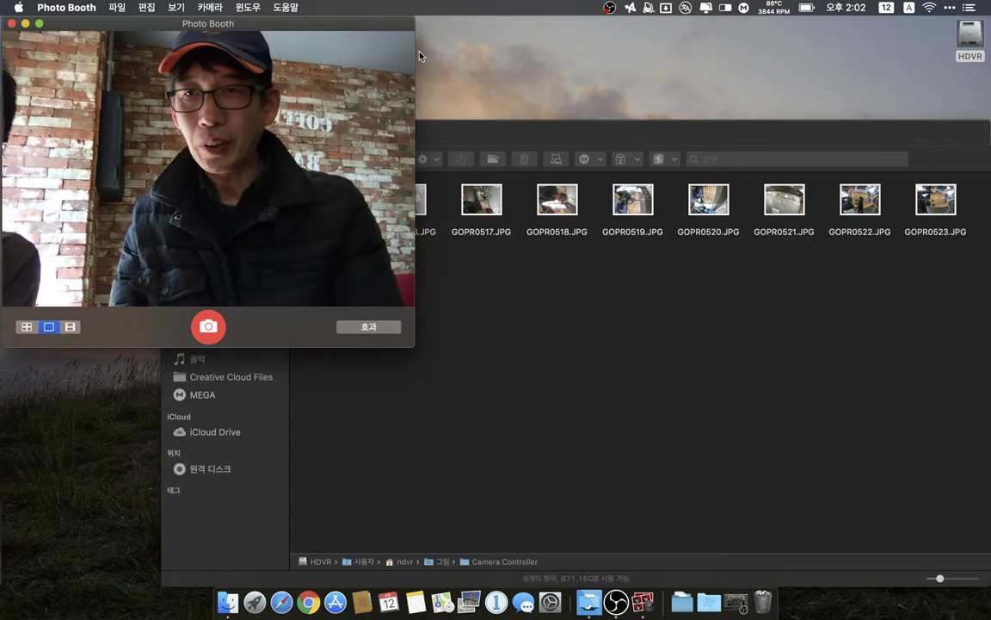
click(251, 7)
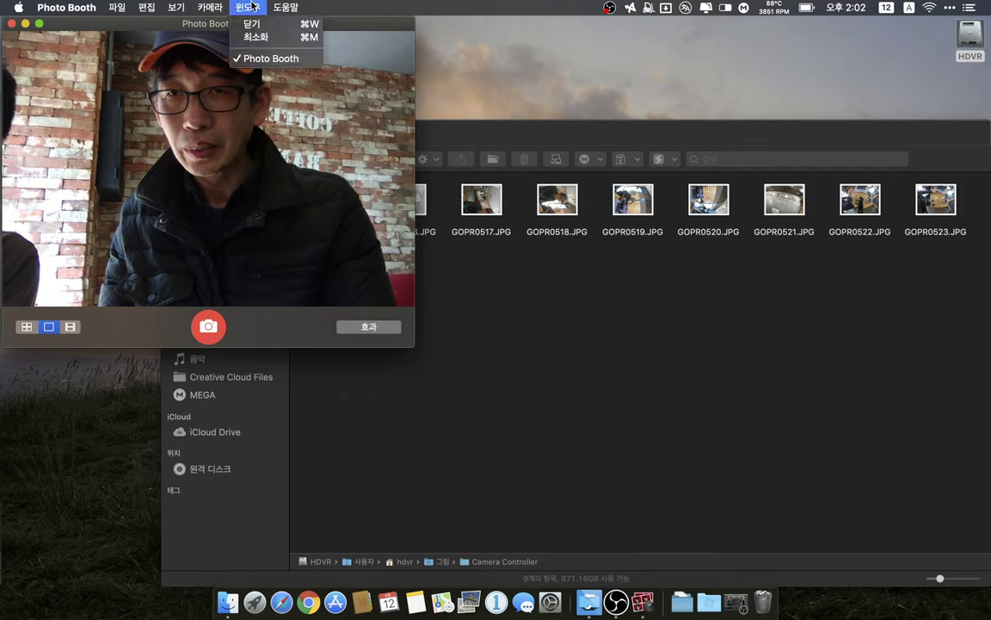
mouse_move(293, 7)
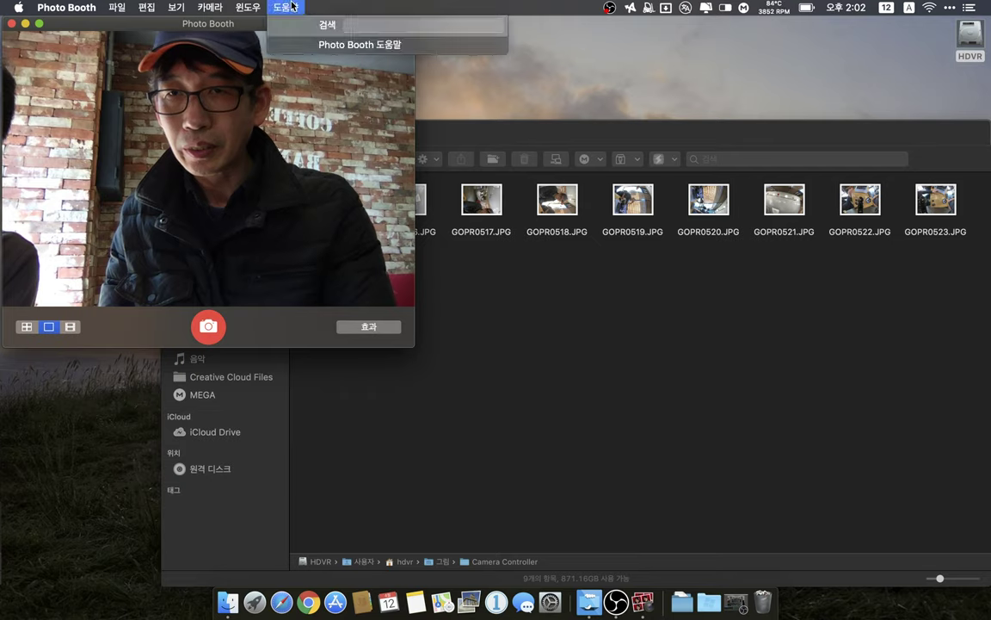
mouse_move(185, 9)
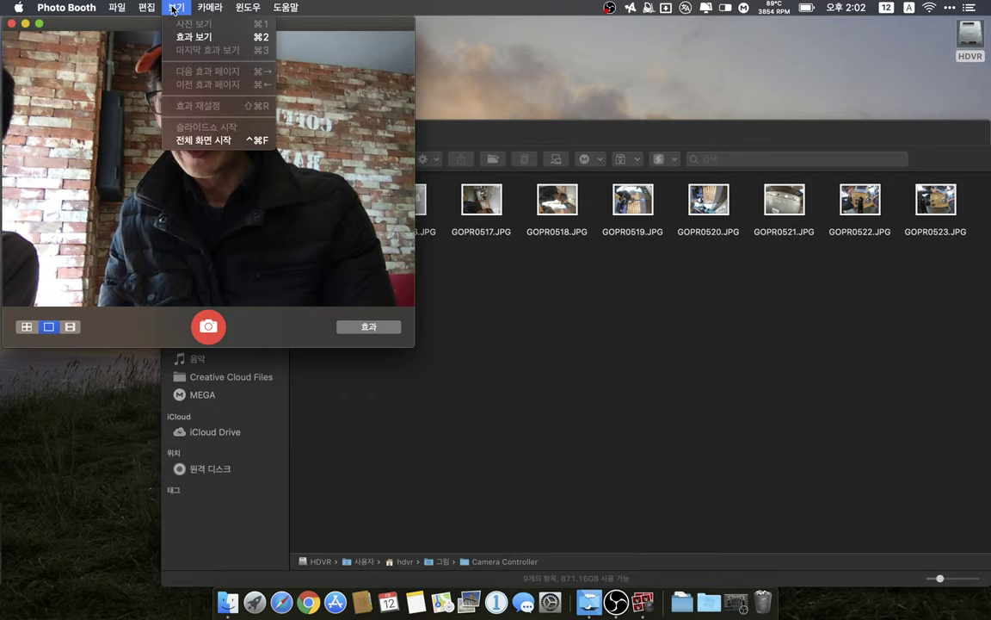
mouse_move(155, 10)
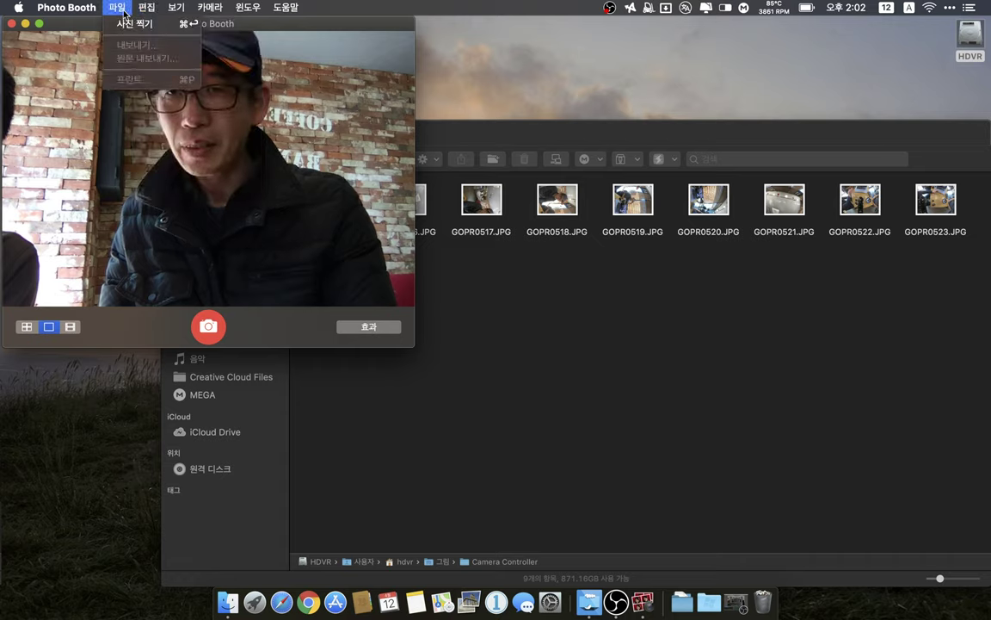
mouse_move(90, 13)
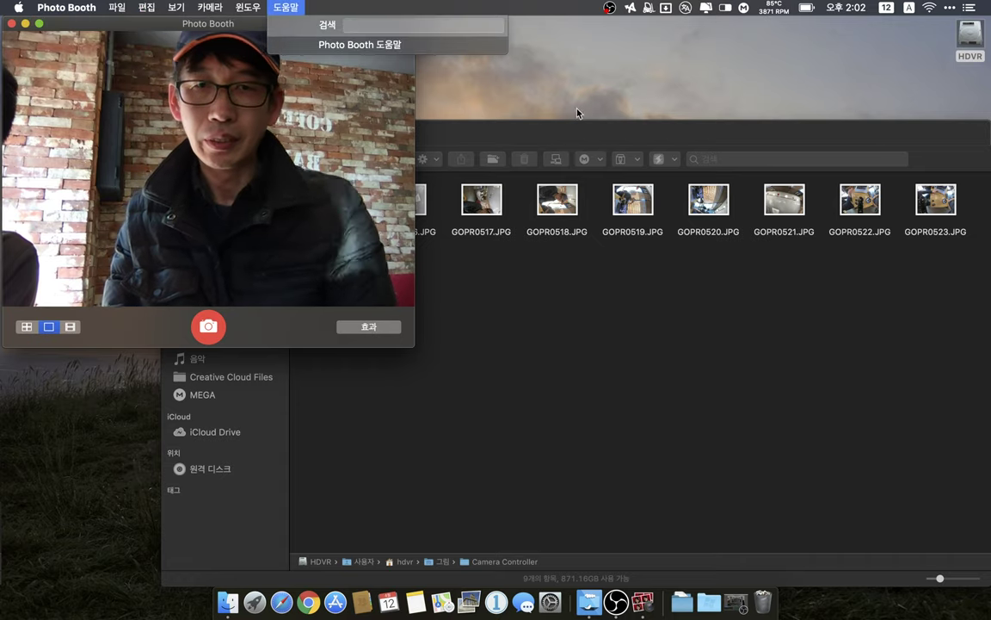
Switch to Finder, shrink the Camera Controller folder window and move it so that most of the Photo Booth picture stays uncovered
click(578, 132)
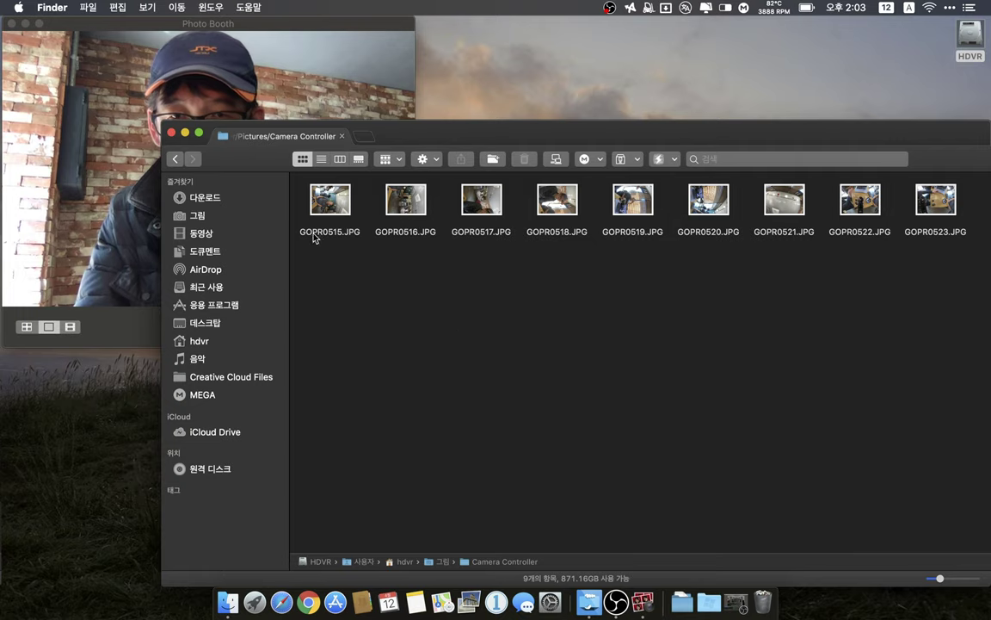
click(326, 207)
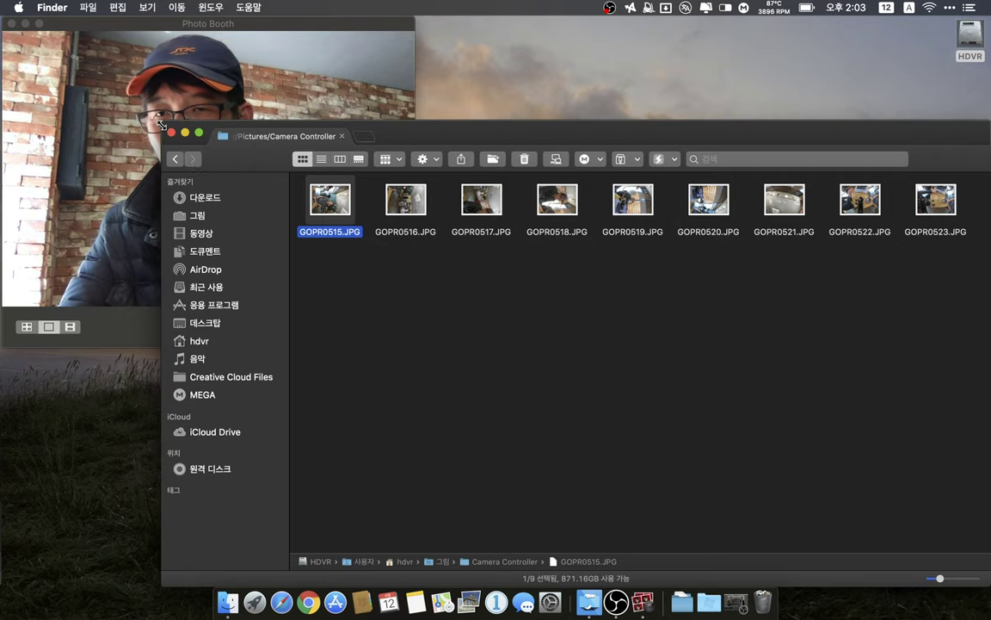
drag(161, 126, 458, 210)
drag(712, 221, 591, 190)
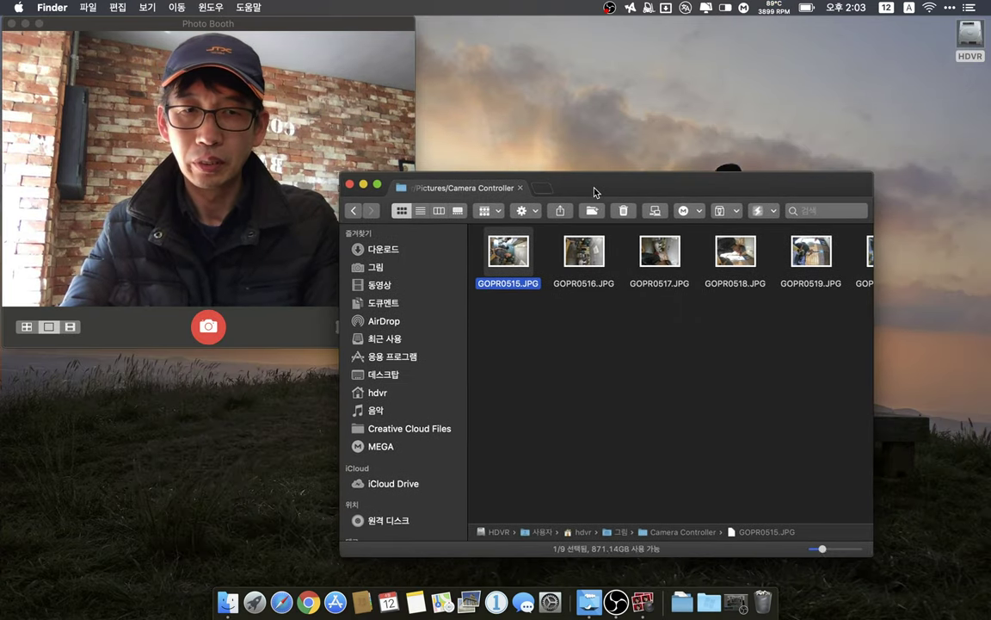
Clean up the folder's photo icons by name so they fit the smaller window
right_click(609, 324)
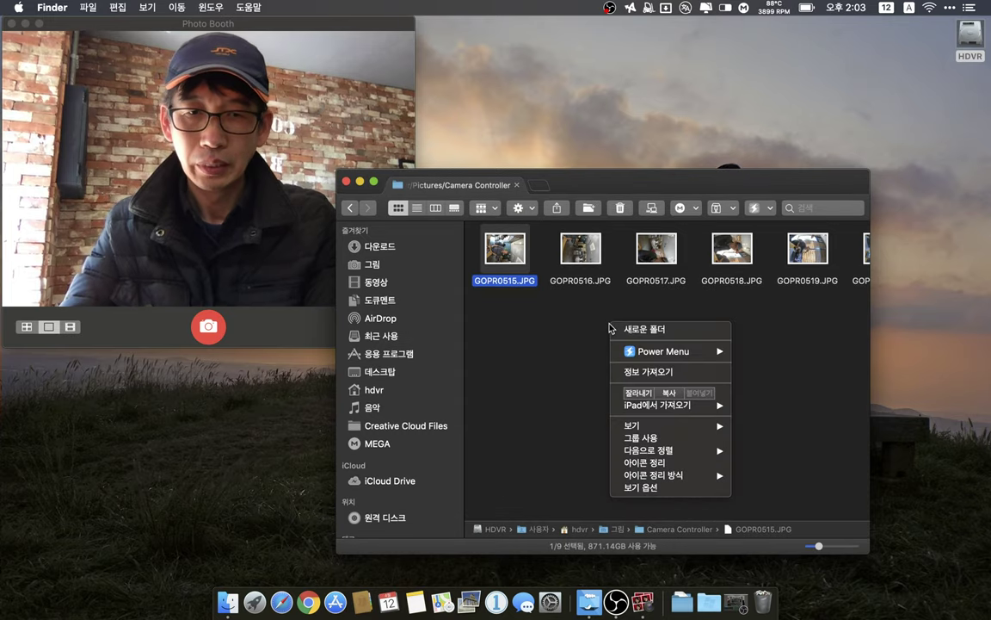
mouse_move(652, 484)
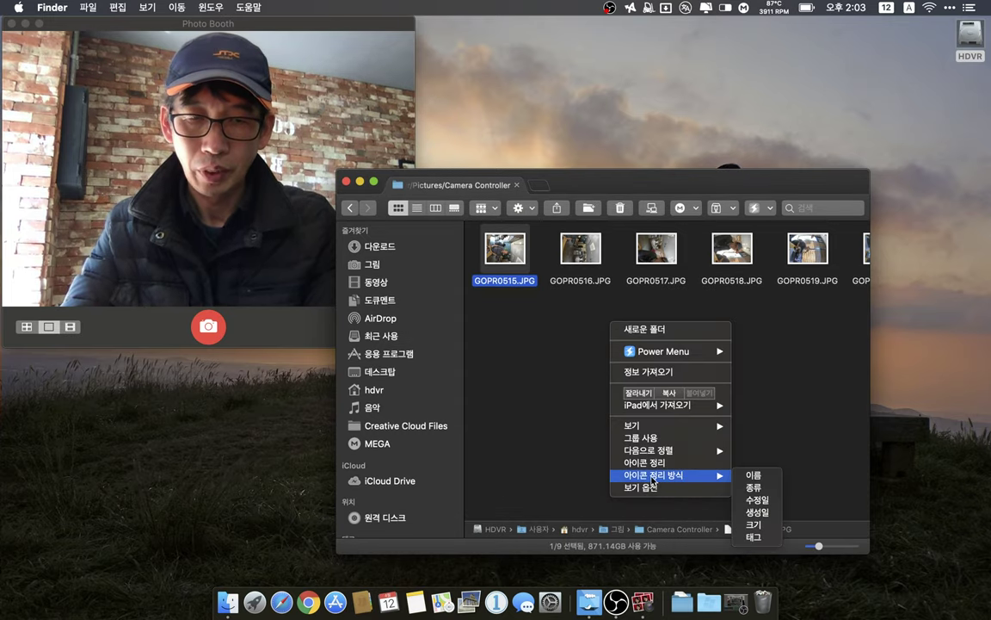
click(755, 476)
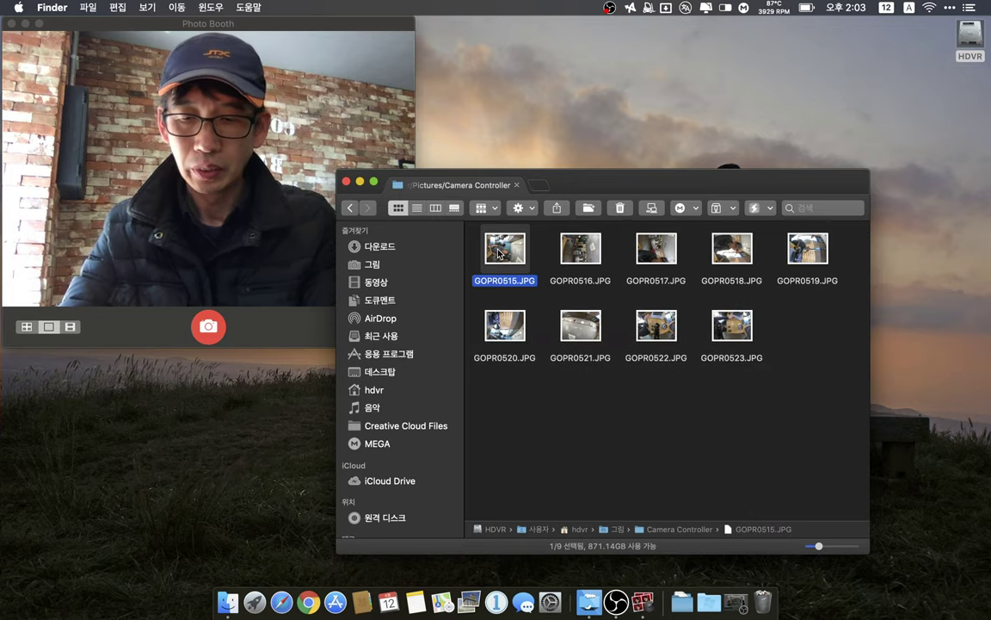
Select all photos from GOPR0515.JPG to GOPR0523.JPG and open them with PTGui Pro
key(super+a)
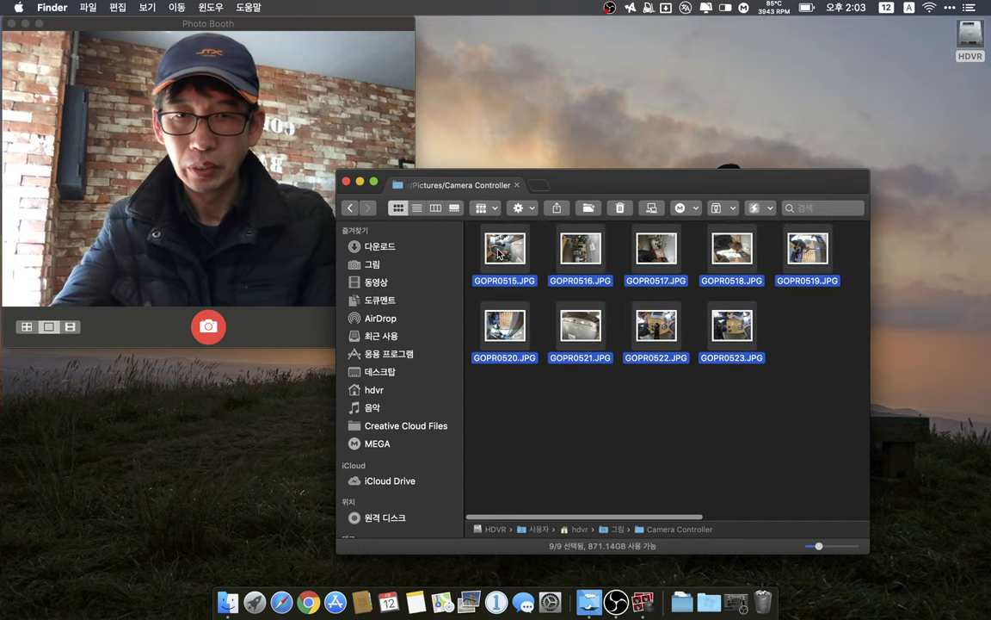
right_click(499, 252)
mouse_move(531, 258)
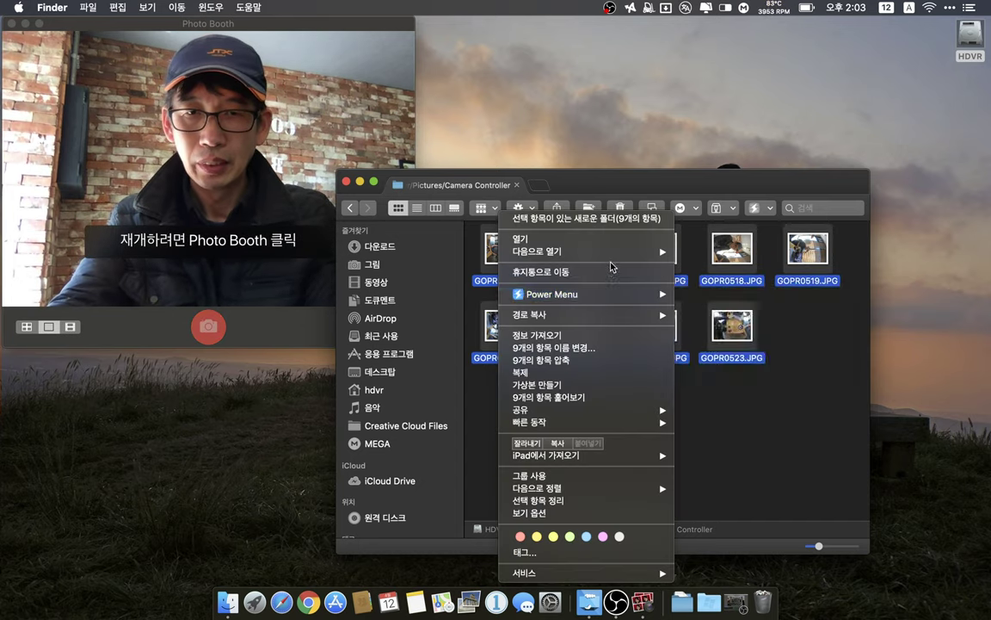
mouse_move(616, 254)
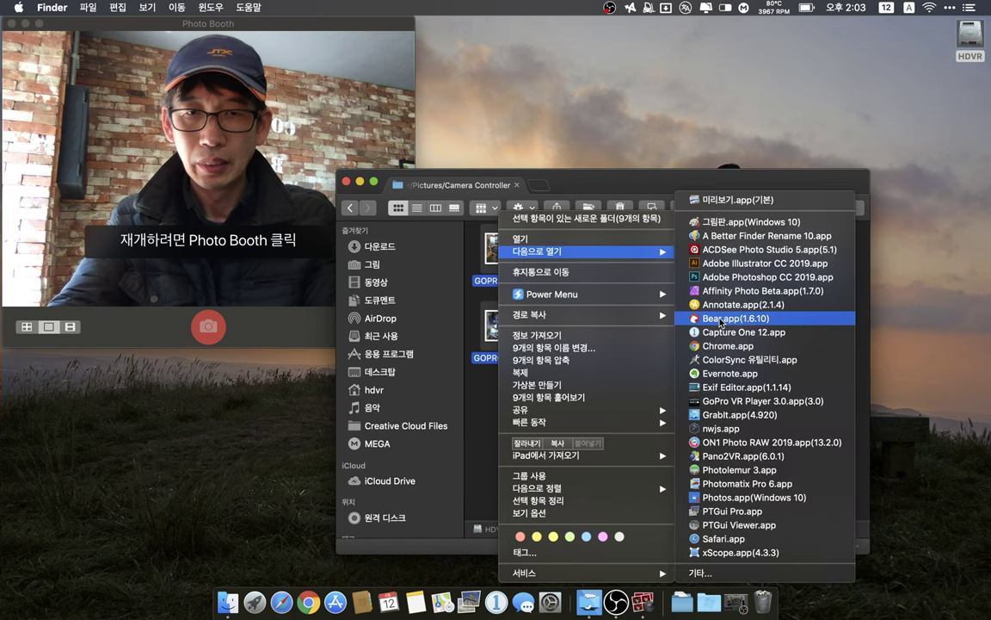
click(733, 512)
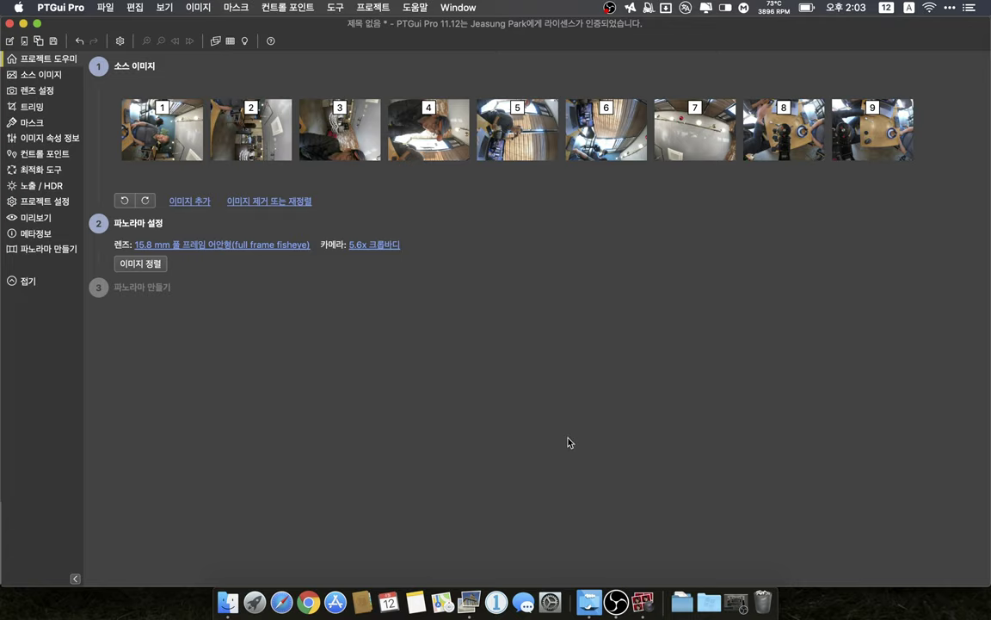
Rotate the source images counterclockwise and enable viewpoint optimization for image 9
click(125, 202)
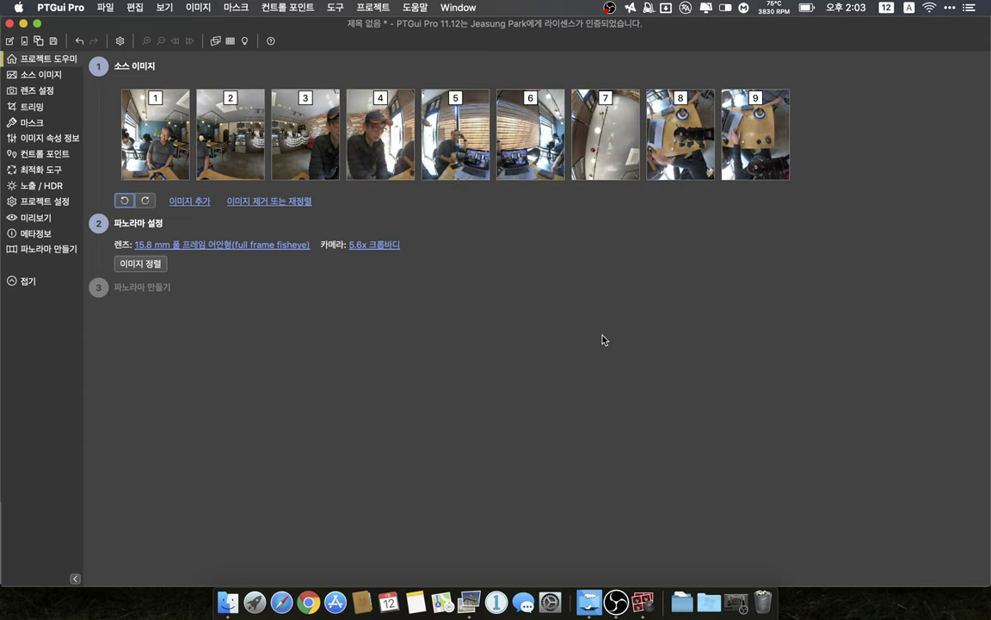
click(745, 169)
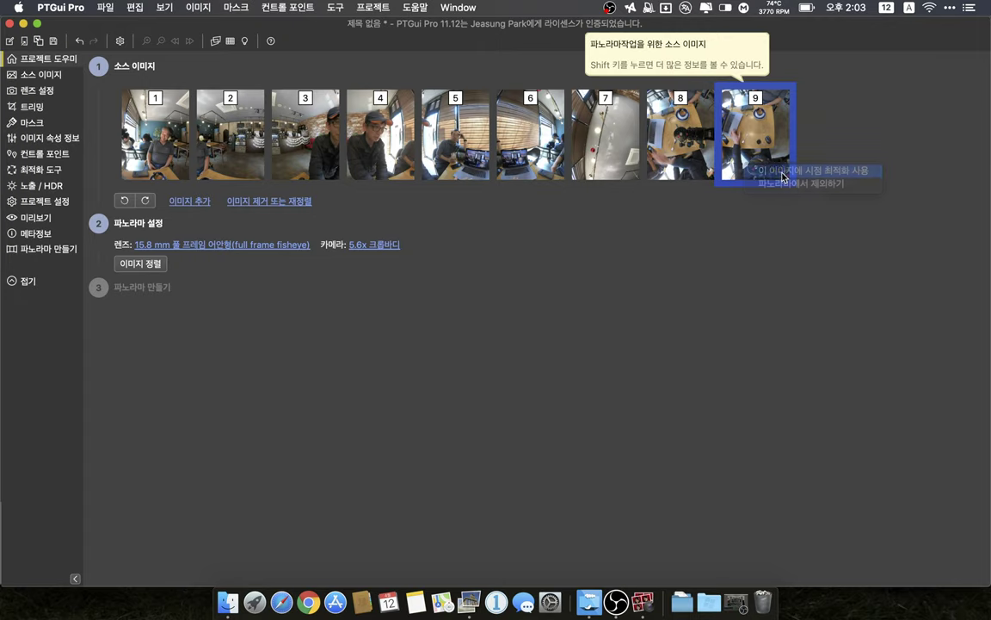
mouse_move(783, 177)
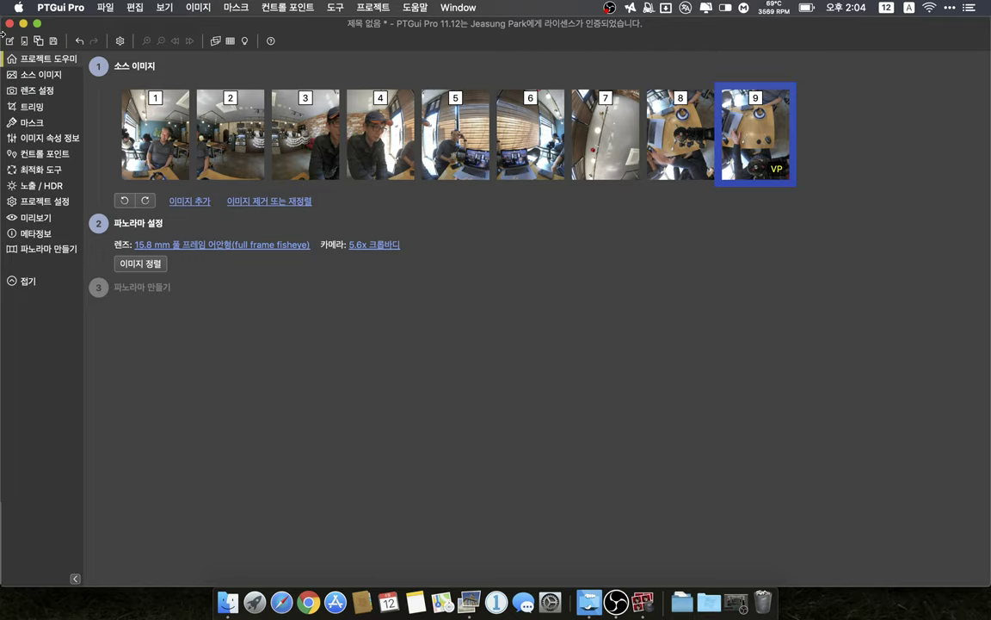
Minimize the PTGui Pro project, switch to Photo Booth, enlarge its window and shrink it back to the small size
click(23, 24)
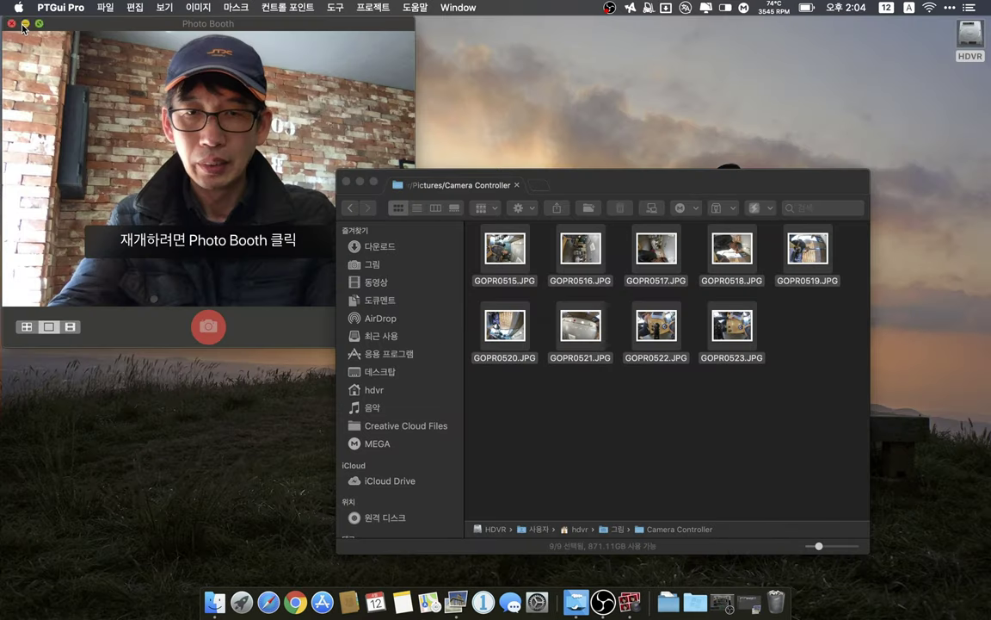
click(77, 80)
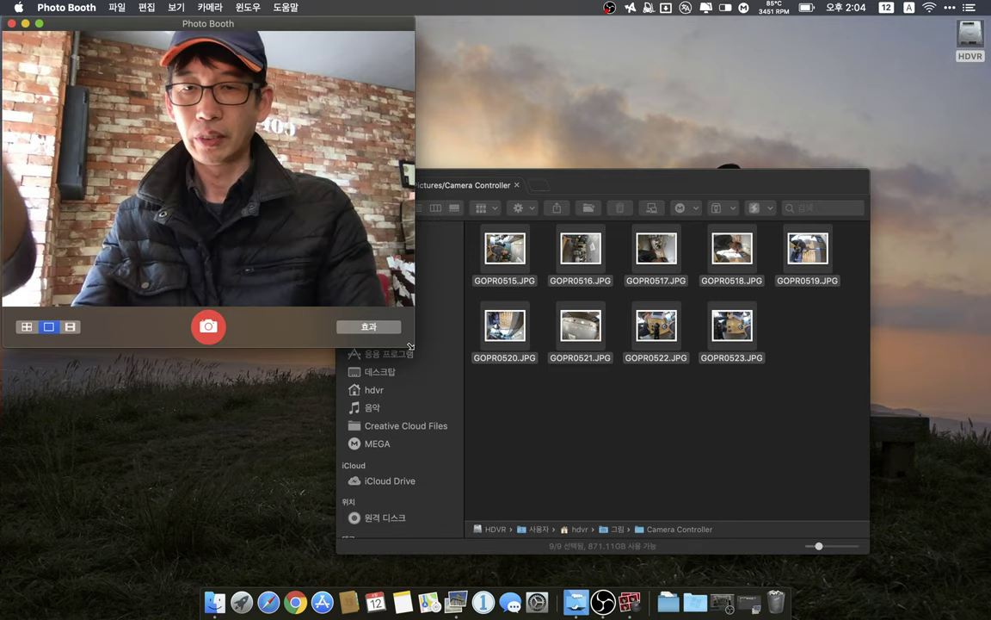
drag(411, 346, 679, 480)
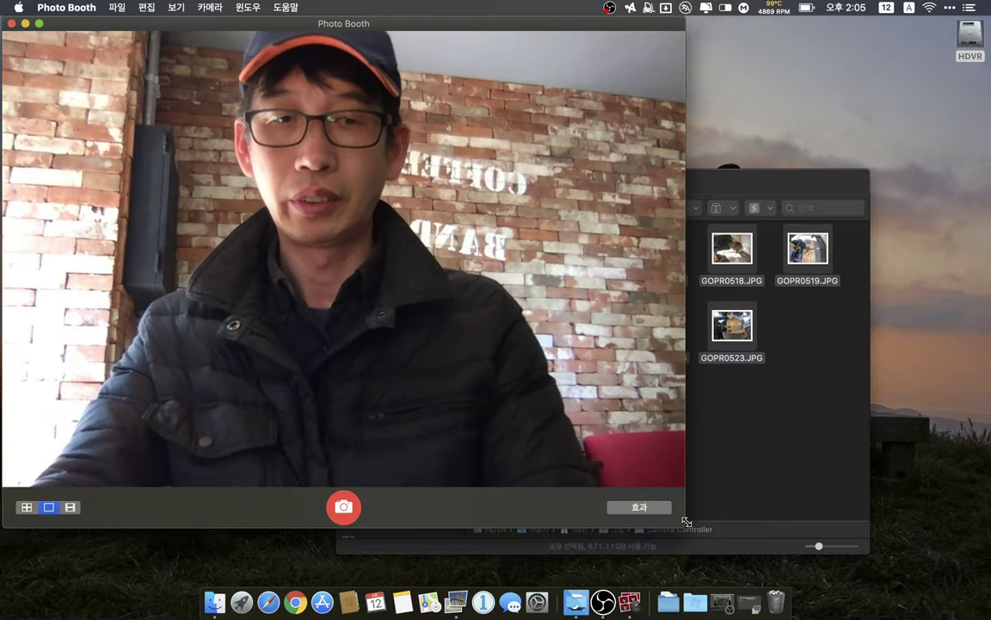
drag(683, 528, 375, 345)
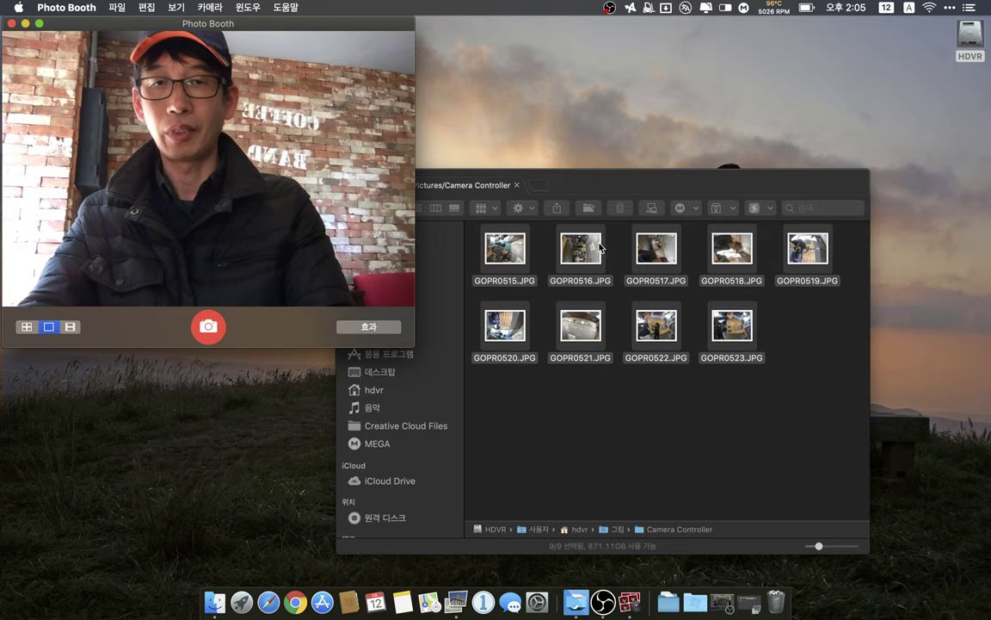
Bring the Finder photo folder to the front and switch back to PTGui Pro
click(617, 188)
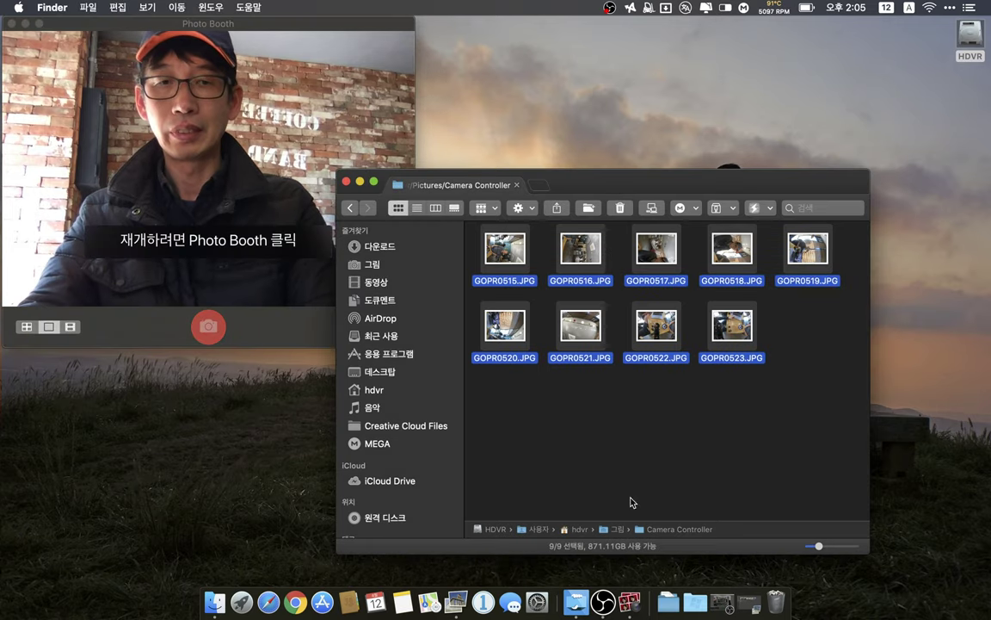
click(459, 596)
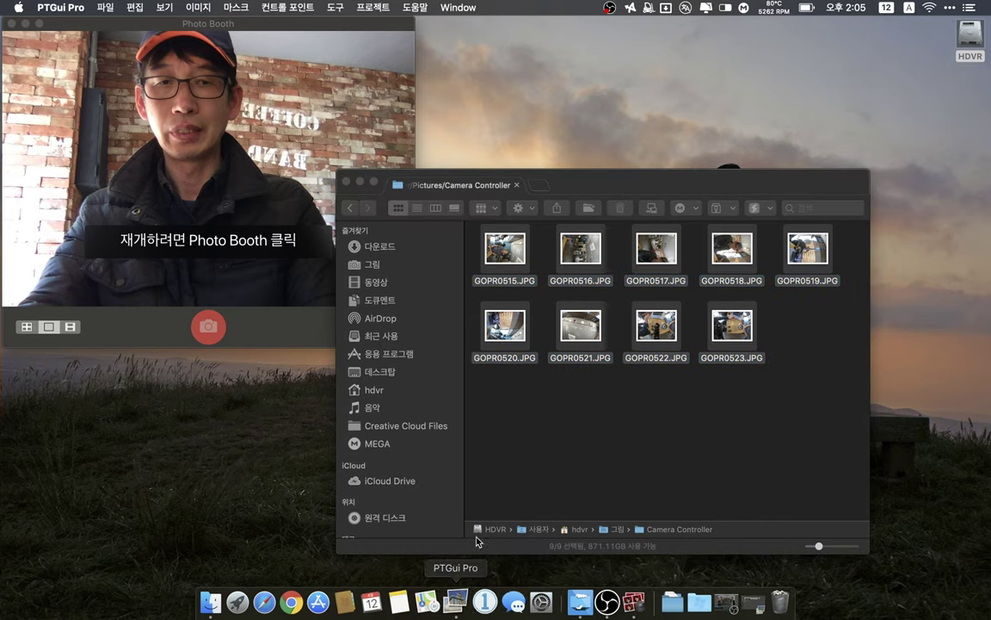